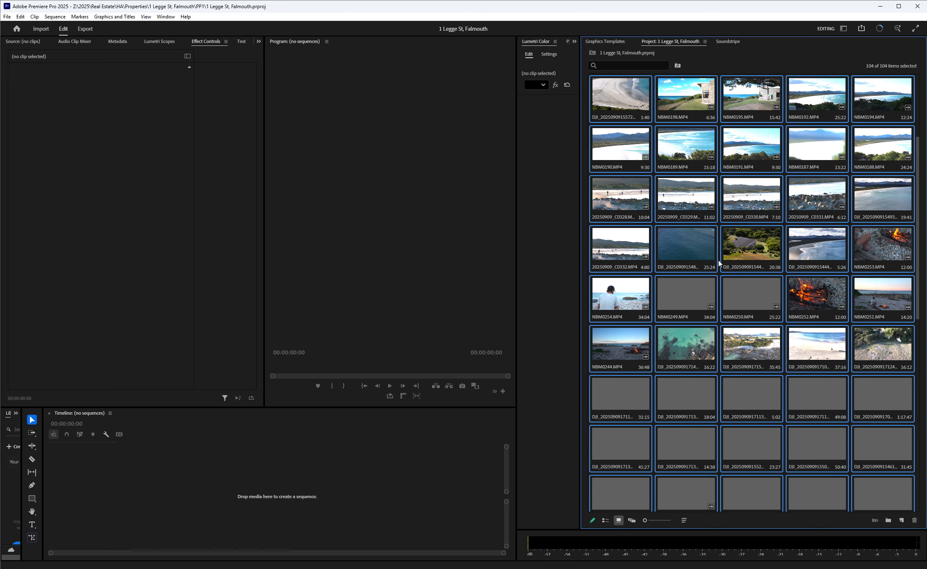
# Start Attach Proxies for all selected project clips and bring up the proxy file browser for 20250909_C0327.MP4.
pyautogui.rightClick(689, 243)
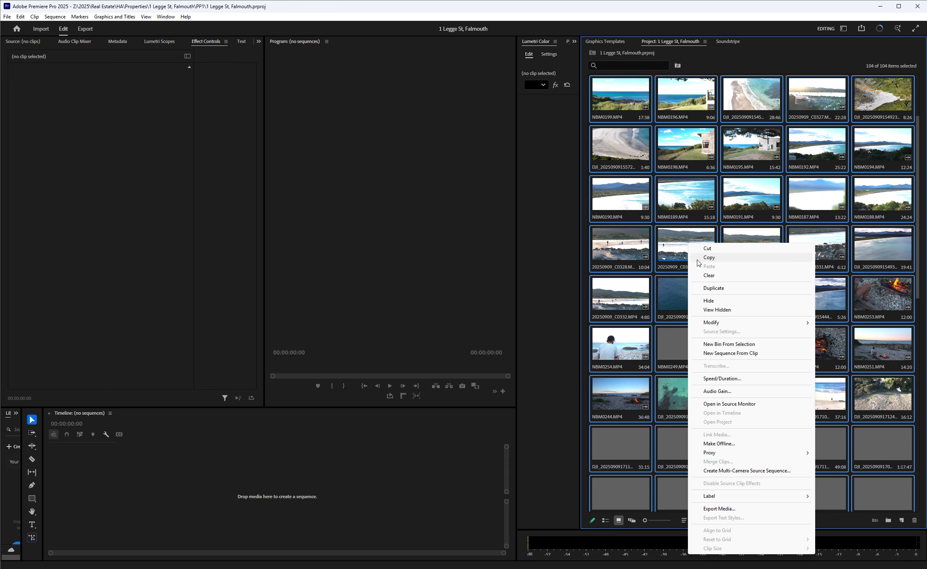
pyautogui.moveTo(745, 455)
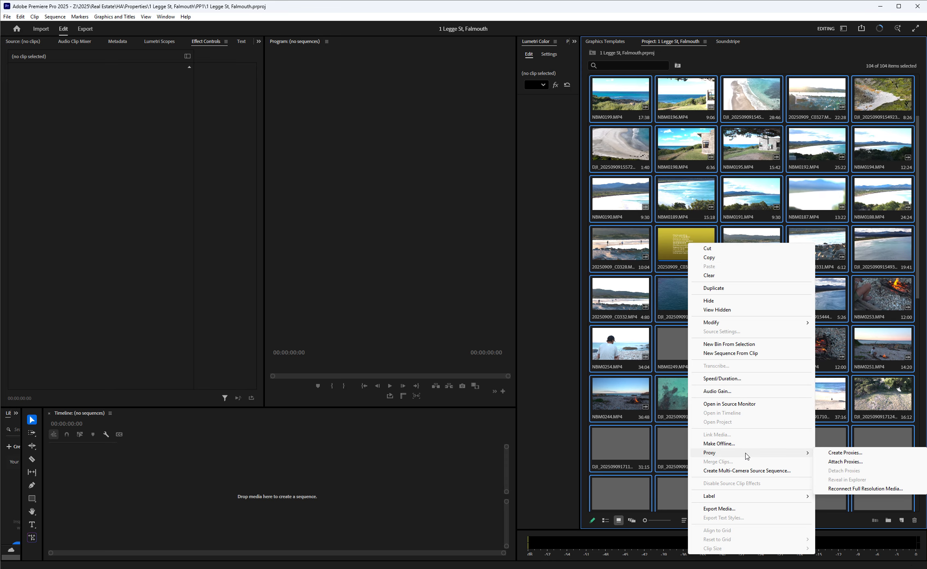
pyautogui.click(846, 461)
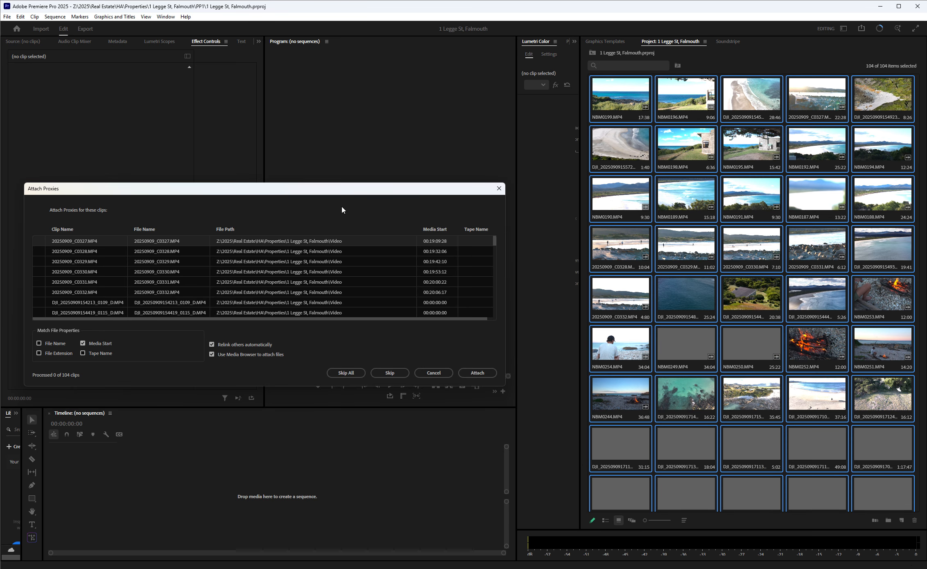
pyautogui.moveTo(338, 190); pyautogui.dragTo(387, 152)
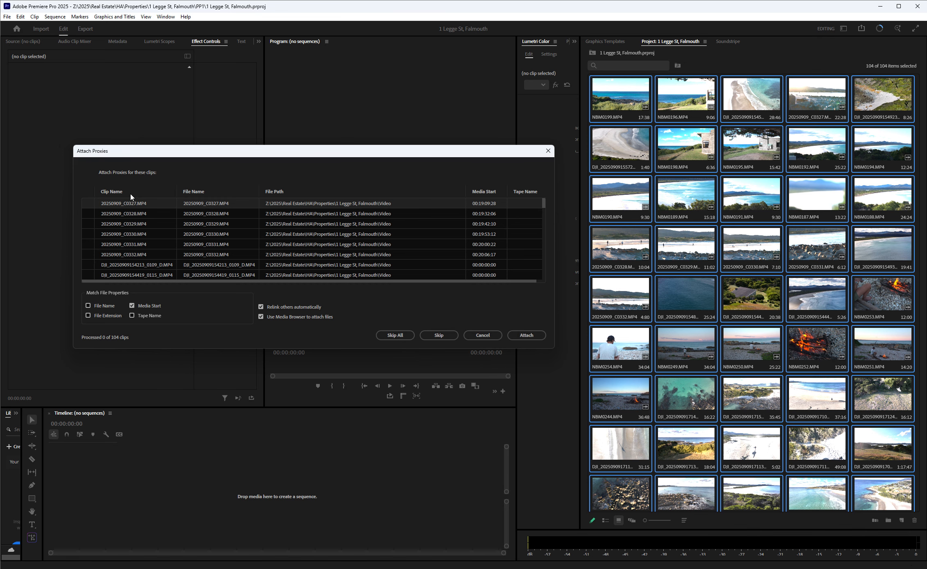
pyautogui.click(527, 335)
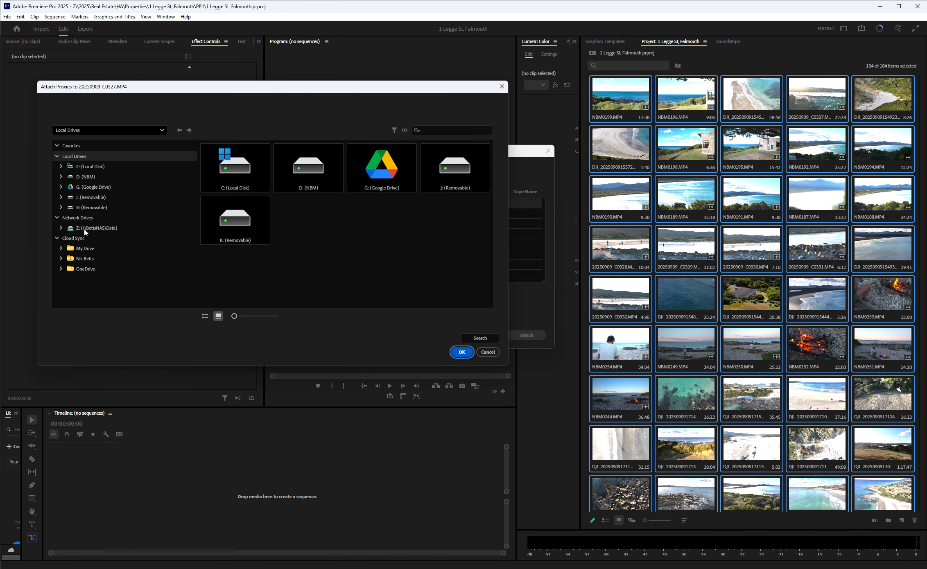
# Browse the network drive through 2025, Real Estate, HA and Properties to the current property's SUB proxy folder.
pyautogui.click(86, 231)
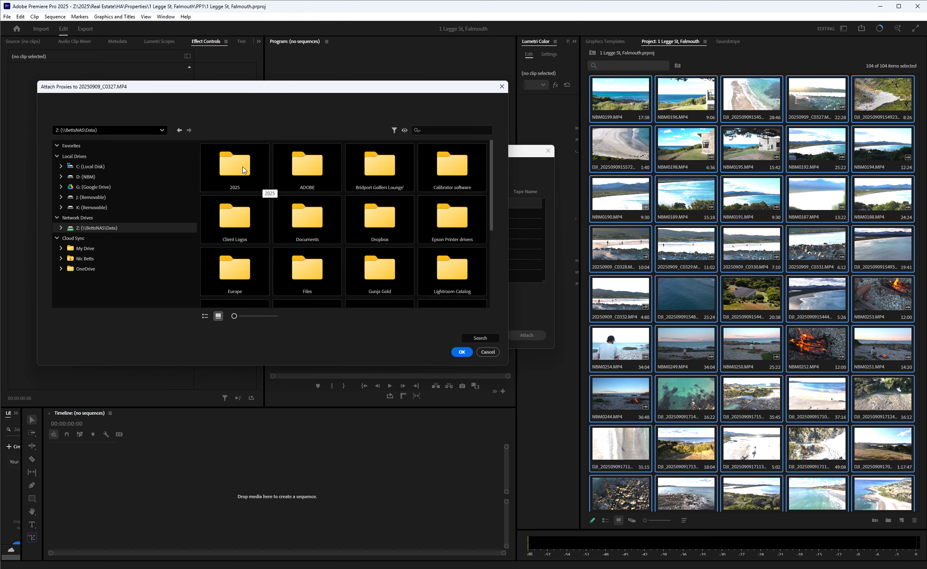
pyautogui.doubleClick(245, 169)
pyautogui.doubleClick(404, 174)
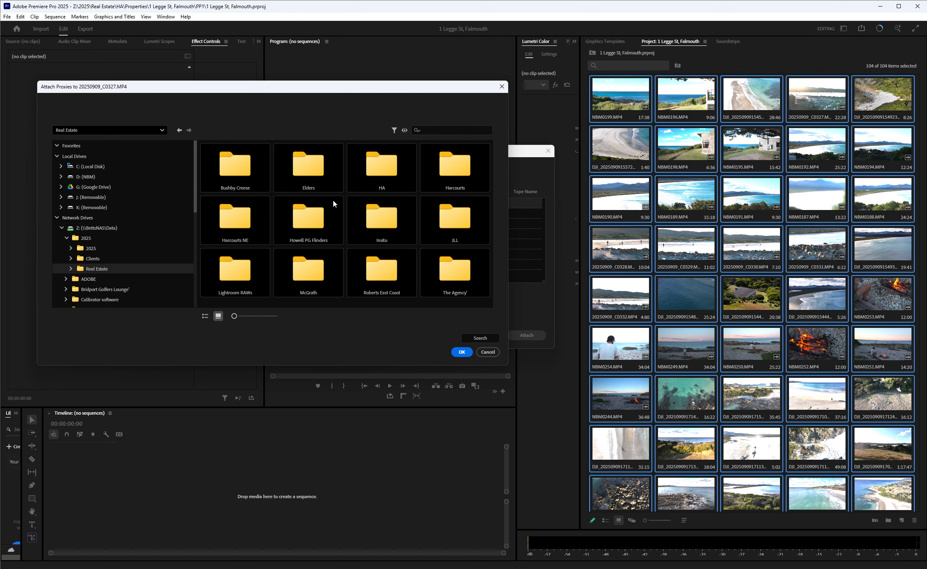
pyautogui.doubleClick(386, 173)
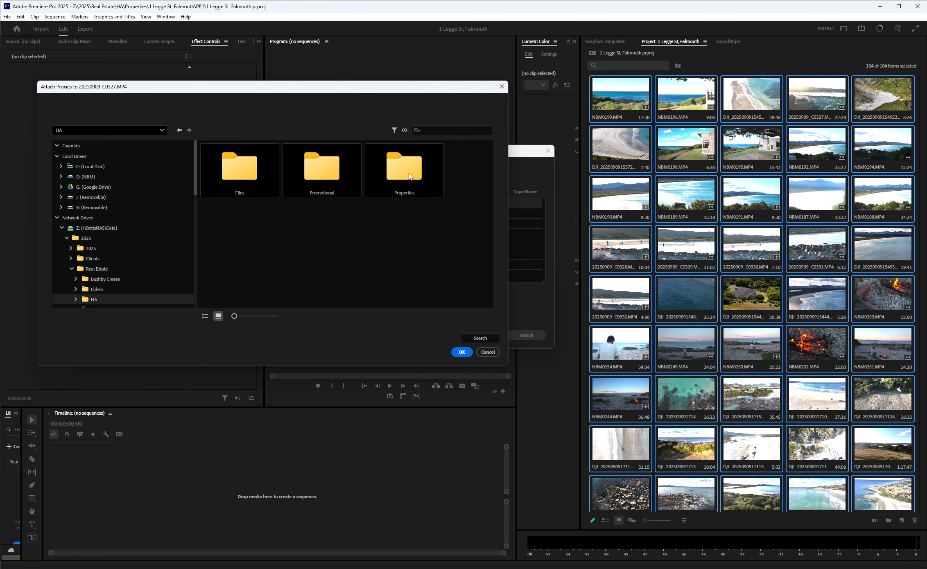
pyautogui.doubleClick(410, 173)
pyautogui.doubleClick(234, 174)
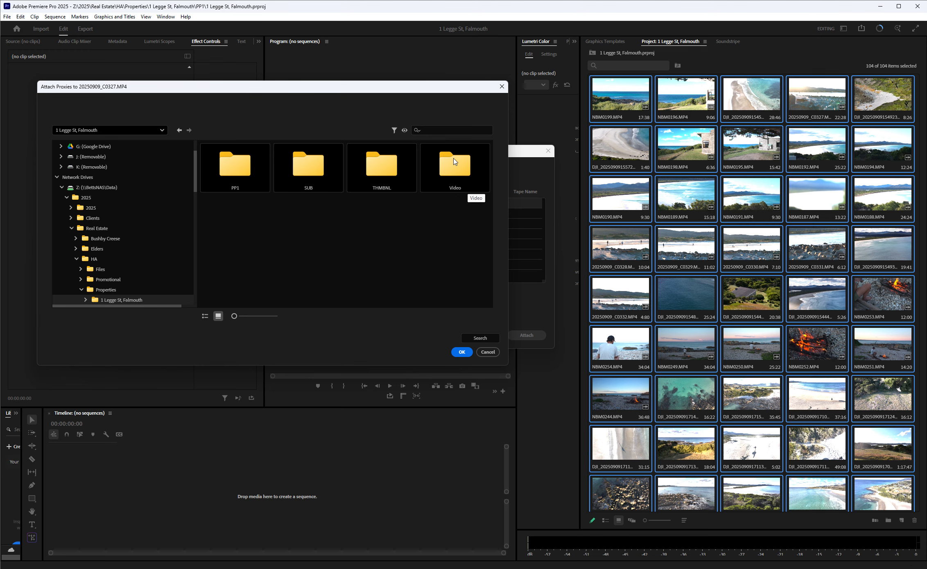
pyautogui.click(305, 168)
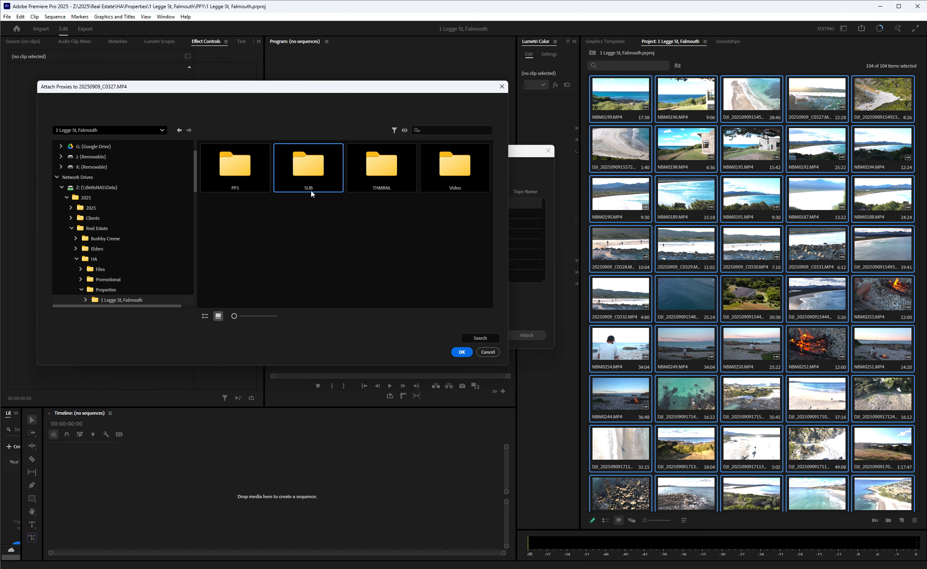
pyautogui.doubleClick(326, 176)
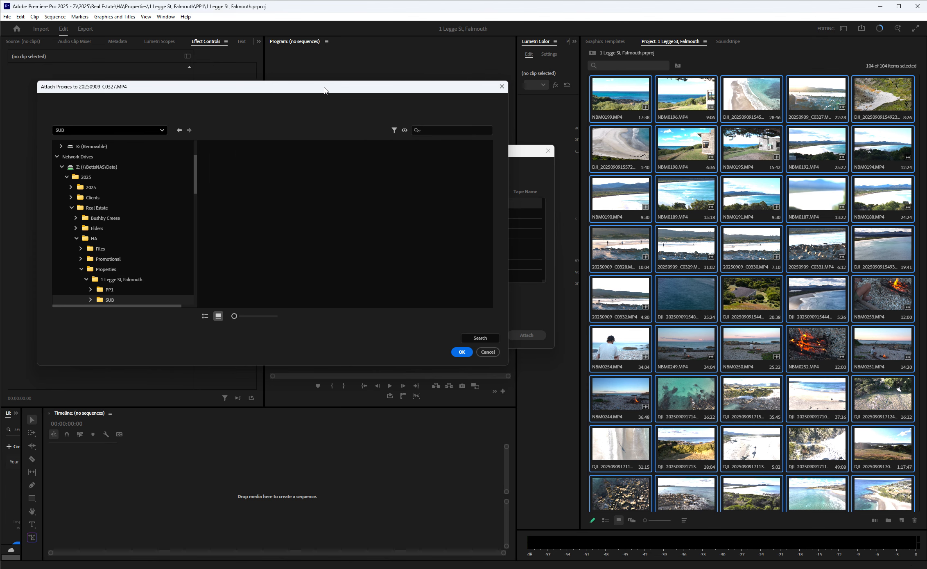
pyautogui.moveTo(324, 90); pyautogui.dragTo(398, 236)
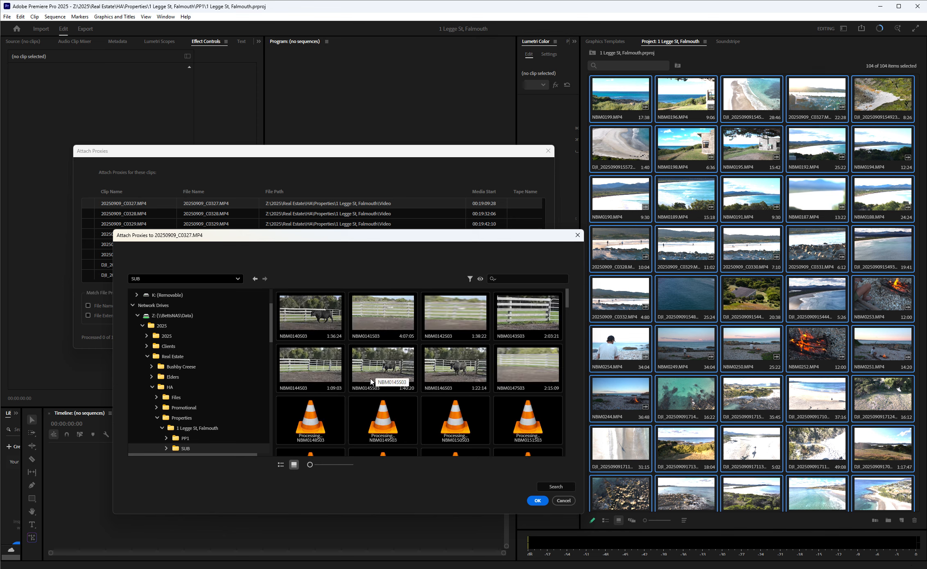
# Examine the proxy files in the SUB folder for a match to 20250909_C0327.MP4, and leave the file browser without attaching one.
pyautogui.scroll(-4, 331, 411)
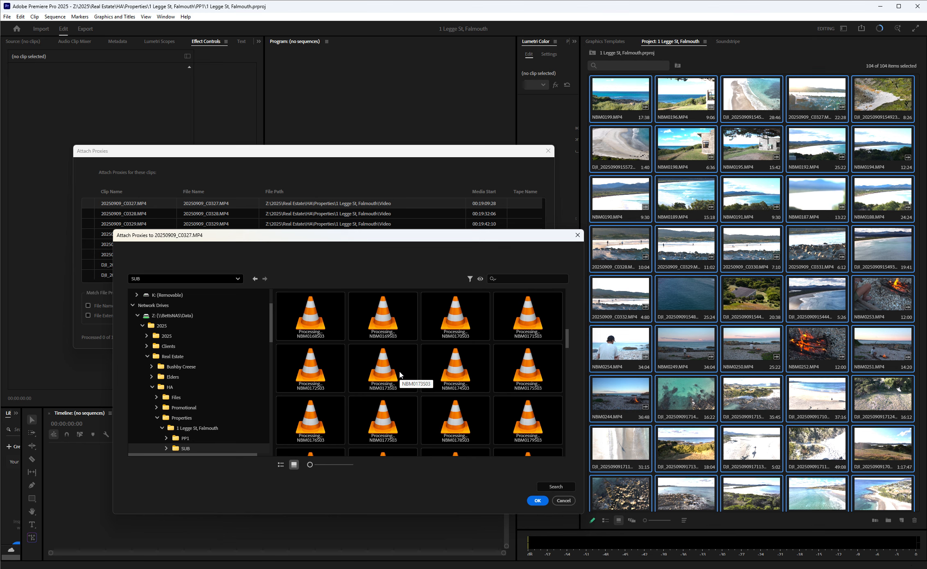
pyautogui.scroll(-1, 399, 374)
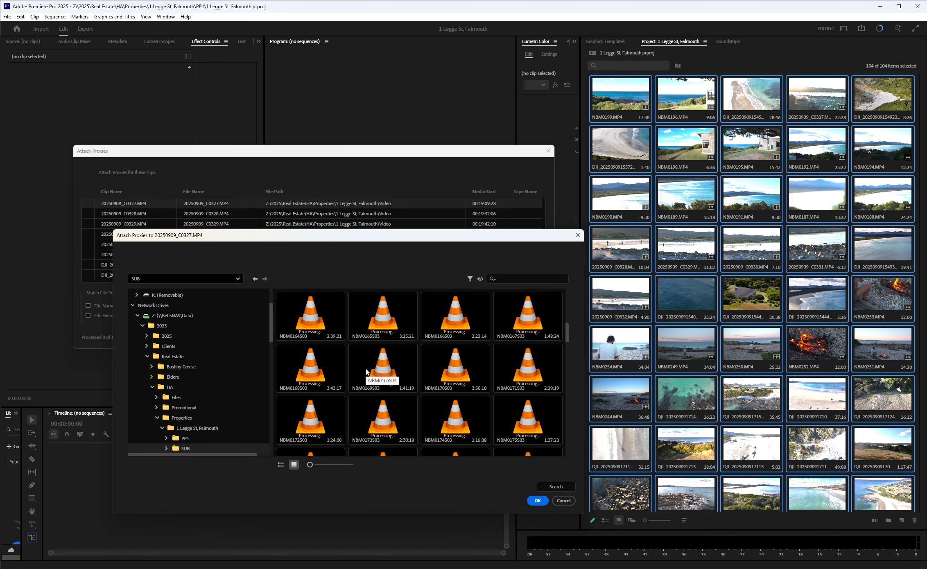
pyautogui.scroll(-3, 366, 371)
pyautogui.scroll(-5, 367, 372)
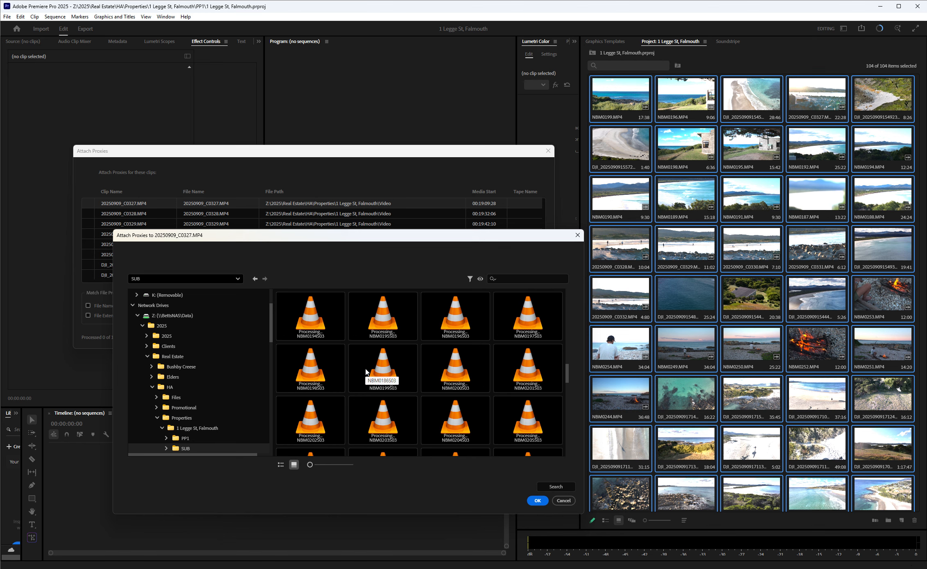
pyautogui.scroll(-4, 367, 372)
pyautogui.scroll(-6, 366, 371)
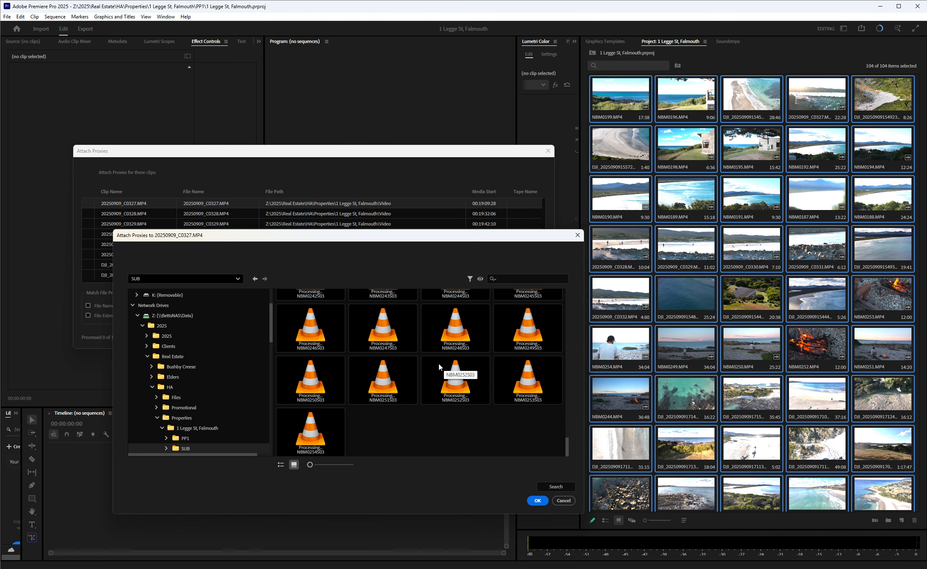
pyautogui.scroll(5, 343, 359)
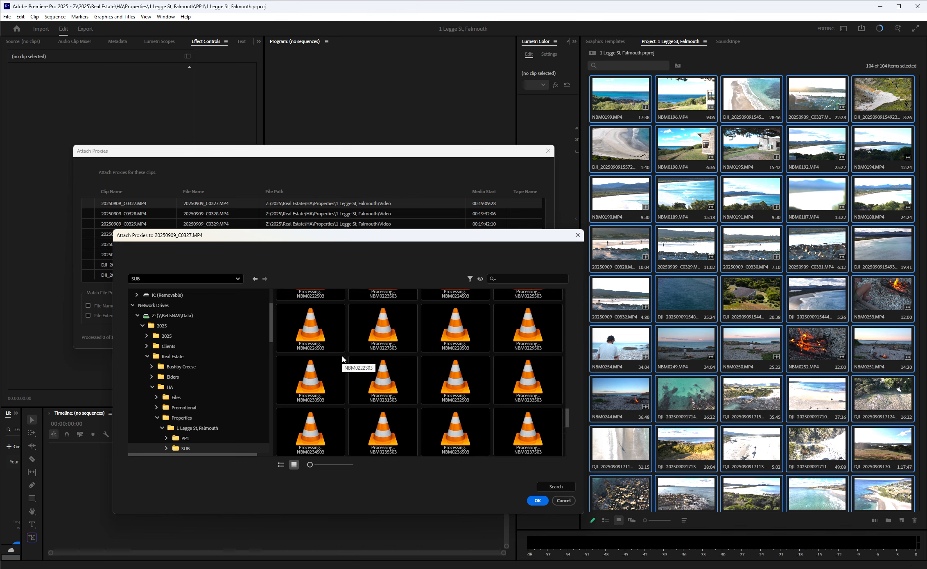
pyautogui.scroll(20, 344, 362)
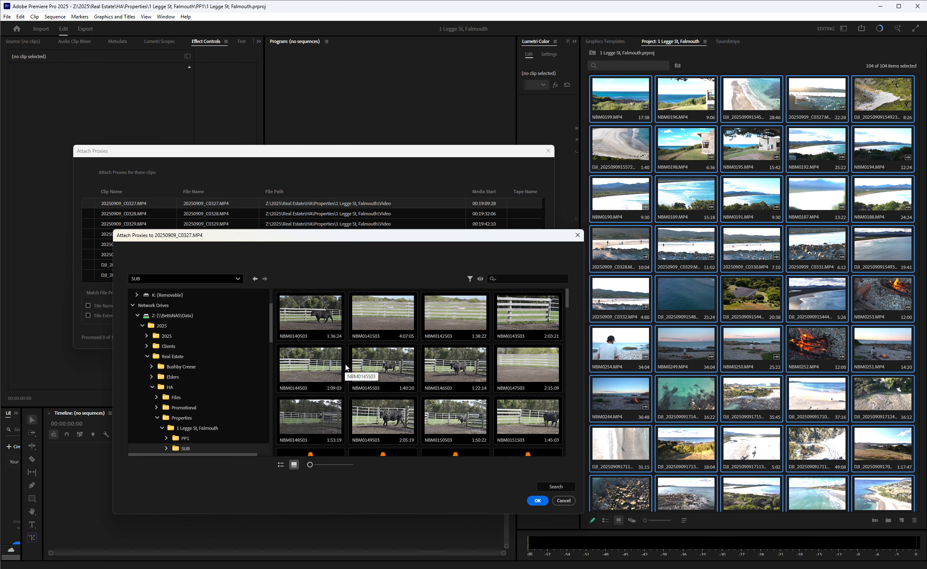
pyautogui.scroll(-4, 333, 346)
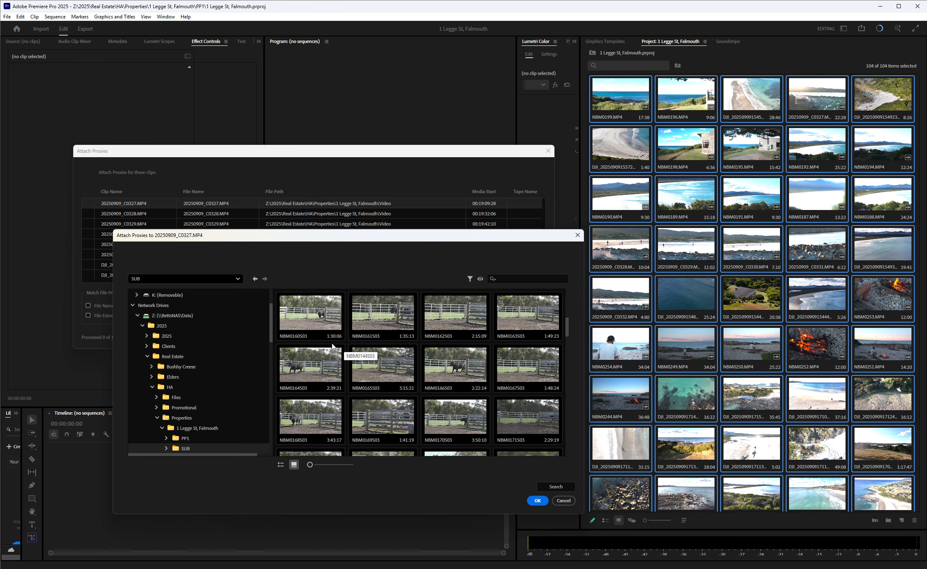
pyautogui.scroll(1, 333, 347)
pyautogui.scroll(-6, 332, 346)
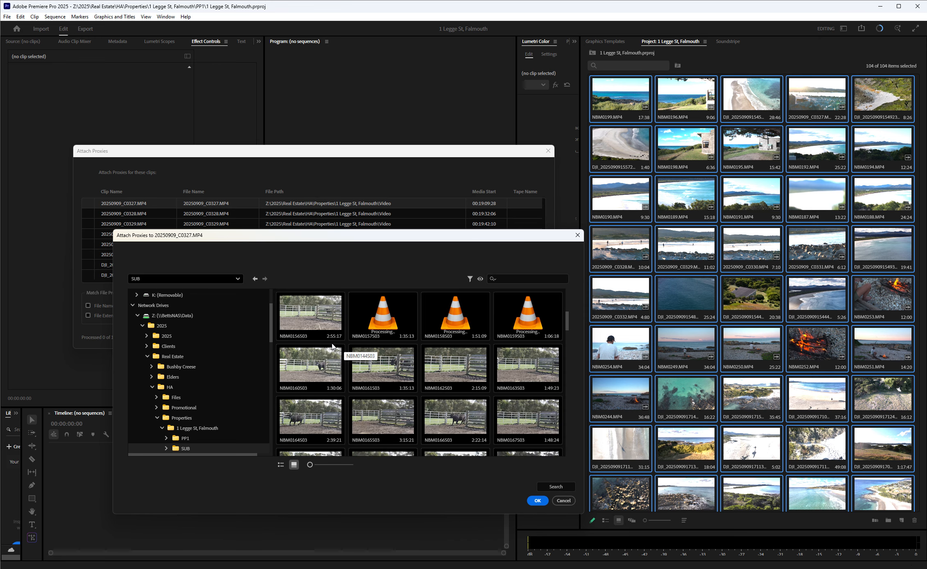
pyautogui.scroll(-1, 332, 347)
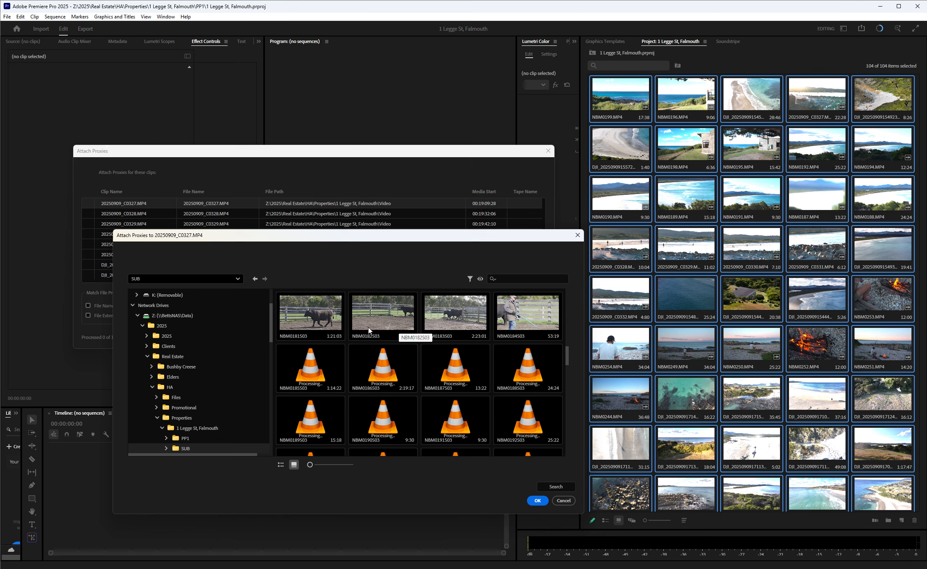
pyautogui.scroll(-1, 340, 325)
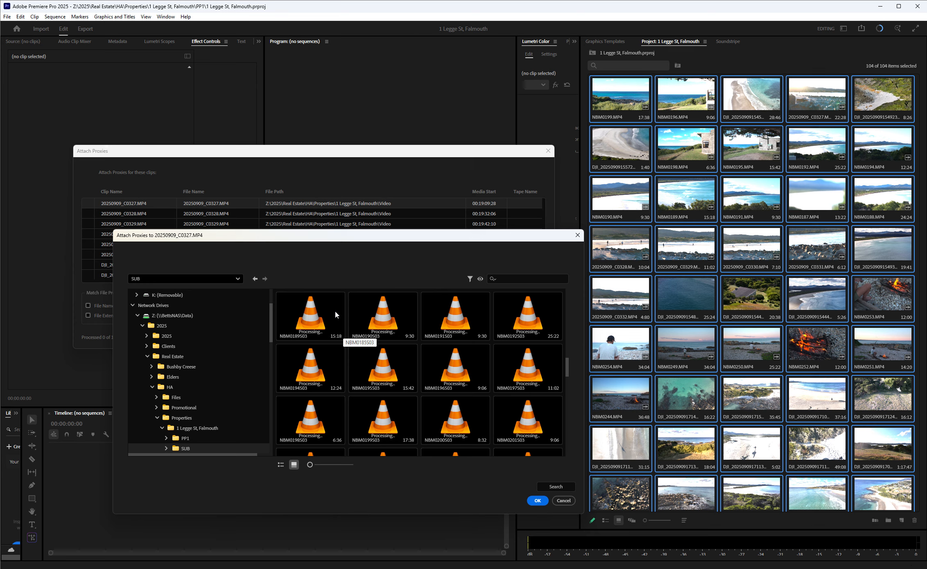
pyautogui.scroll(-1, 336, 314)
pyautogui.scroll(-1, 335, 315)
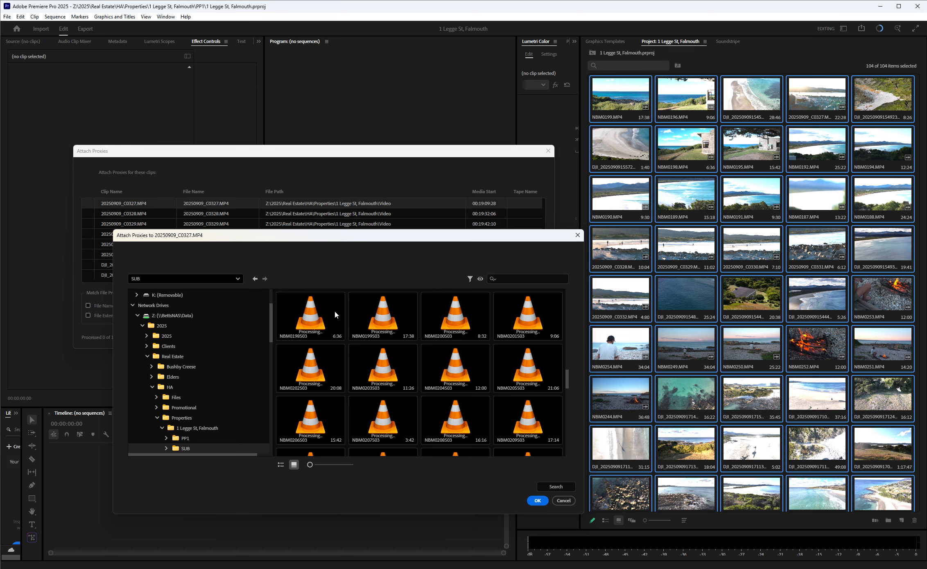
pyautogui.scroll(-1, 335, 314)
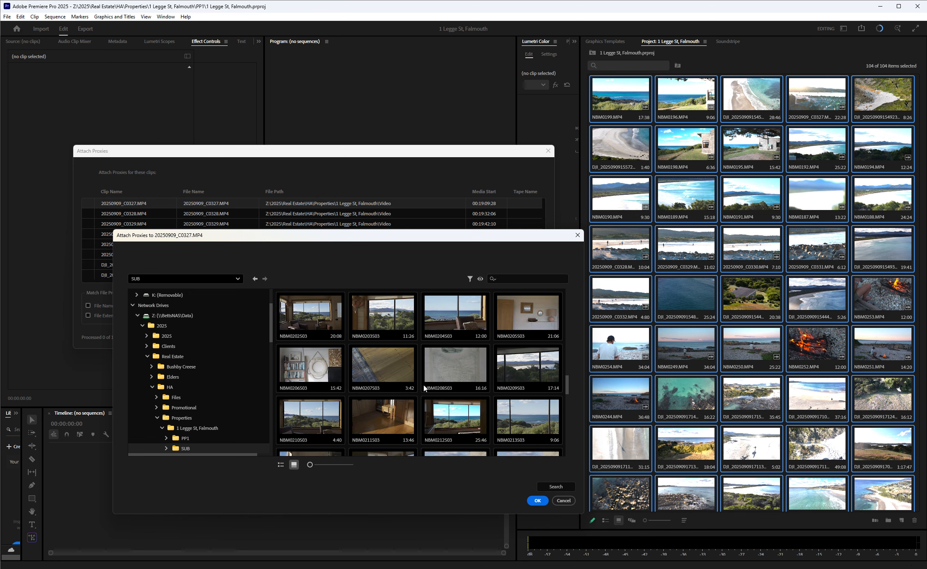
pyautogui.scroll(3, 323, 357)
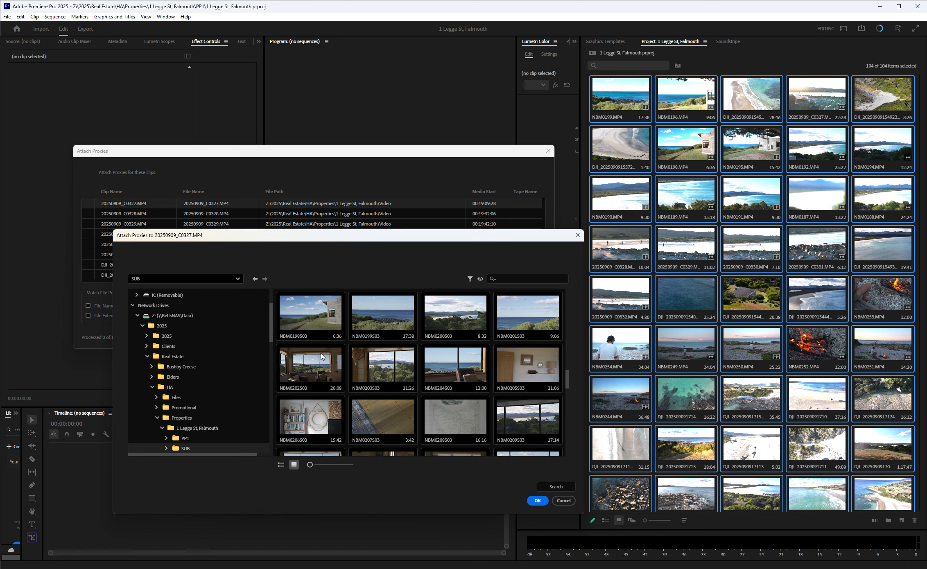
pyautogui.scroll(1, 322, 357)
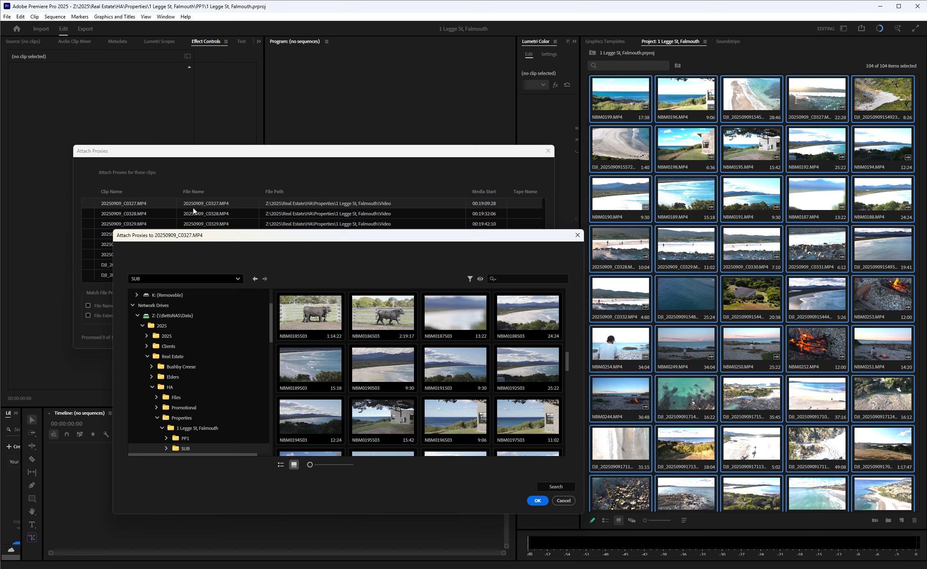
pyautogui.scroll(-5, 386, 396)
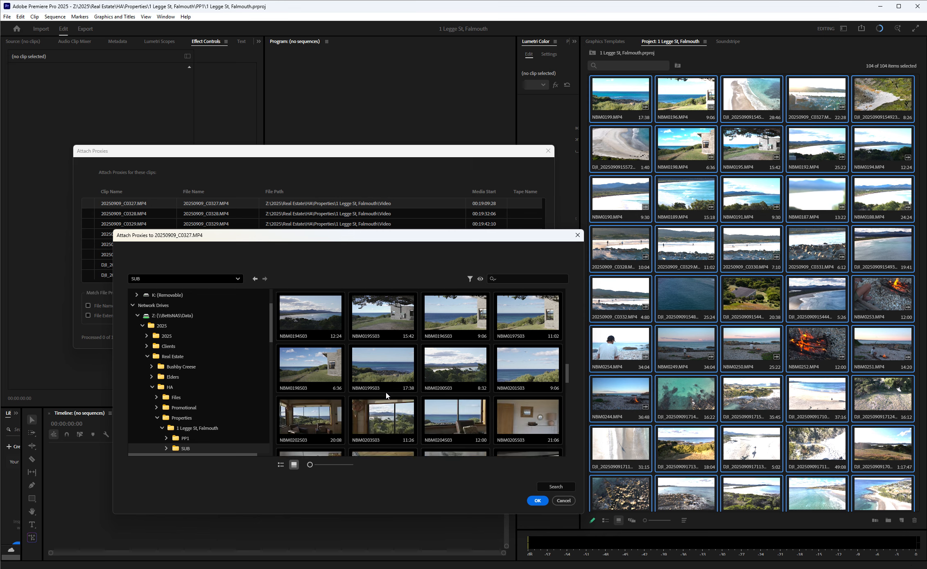
pyautogui.scroll(-5, 386, 395)
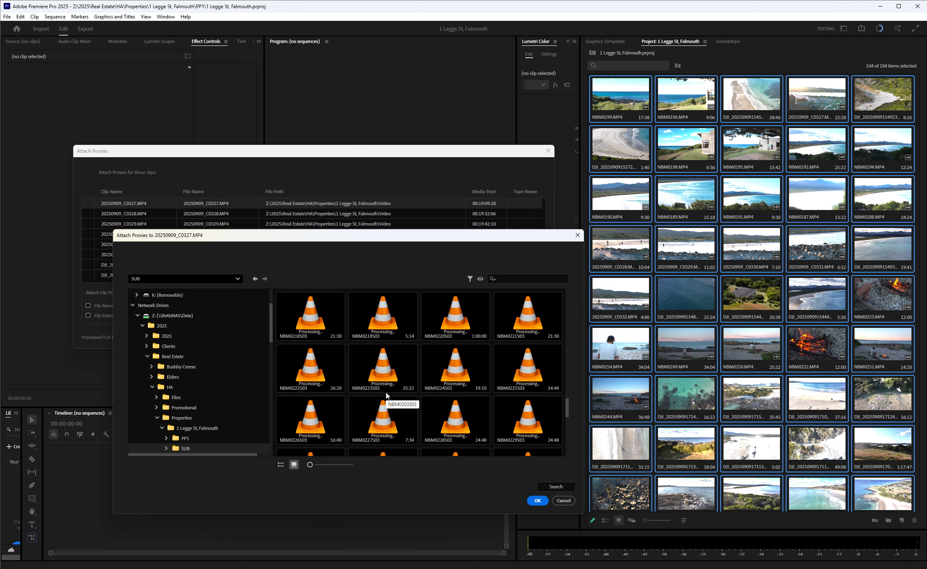
pyautogui.scroll(-4, 386, 396)
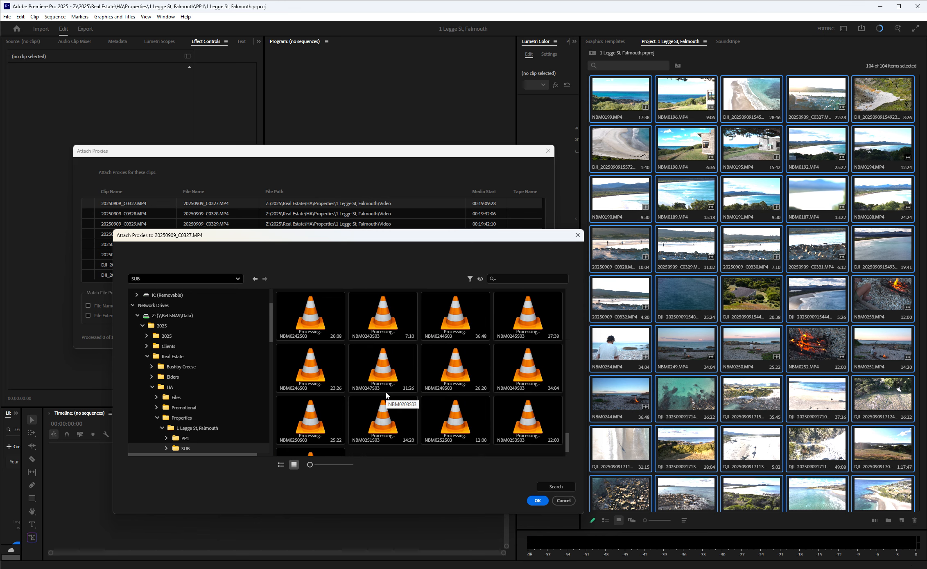
pyautogui.scroll(-1, 386, 396)
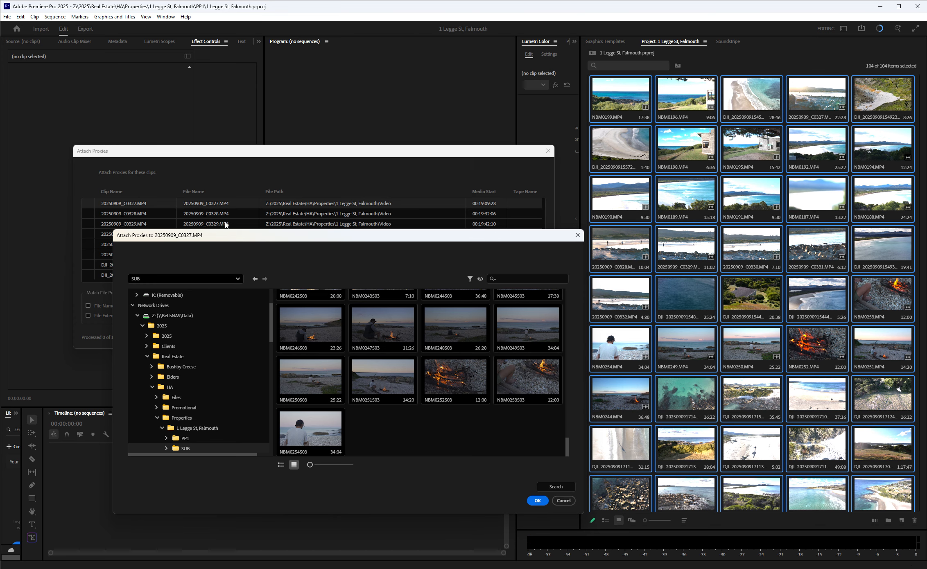
pyautogui.click(563, 500)
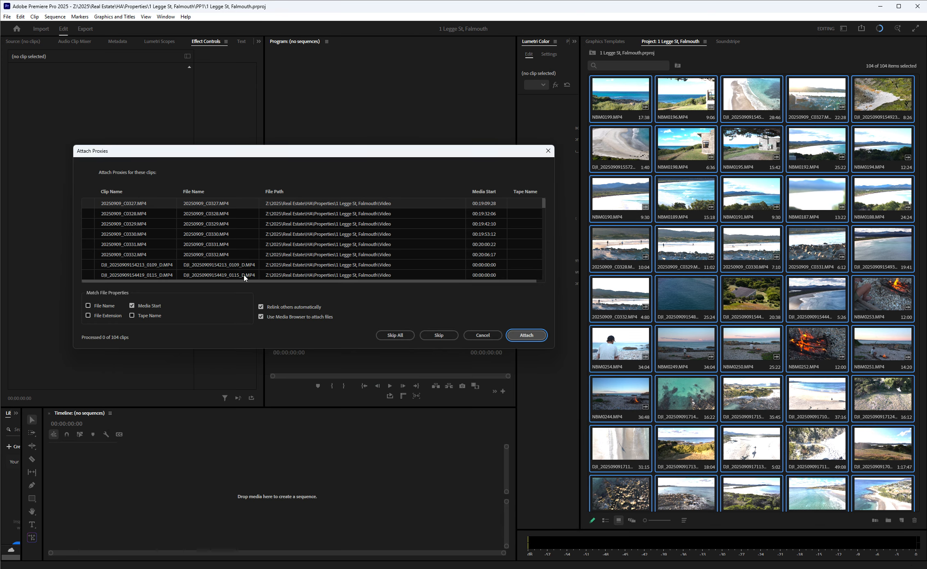
# Find NBM0187.MP4 in the list of clips needing proxies, select it and bring up its proxy file browser.
pyautogui.scroll(-5, 185, 245)
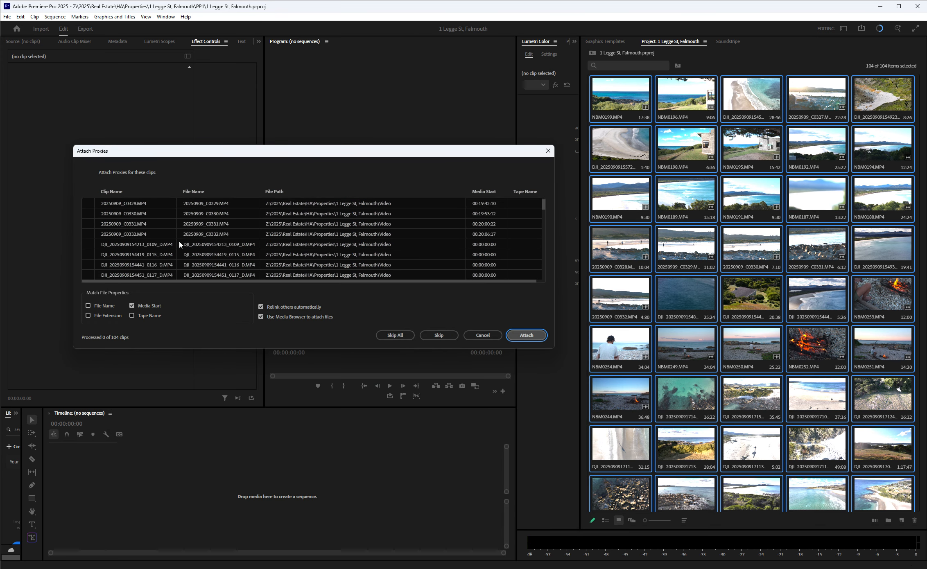
pyautogui.scroll(-8, 173, 237)
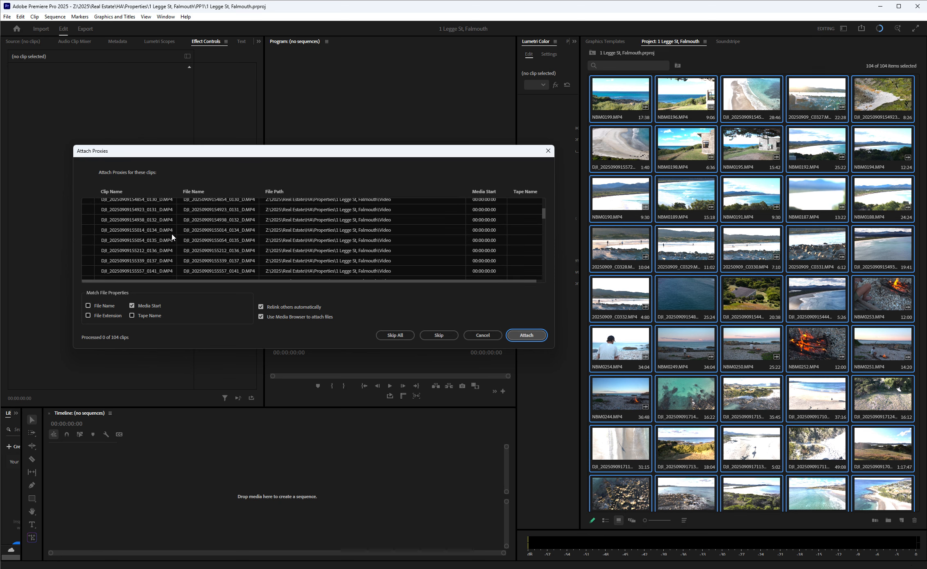
pyautogui.scroll(-2, 173, 238)
pyautogui.scroll(1, 173, 238)
pyautogui.click(137, 214)
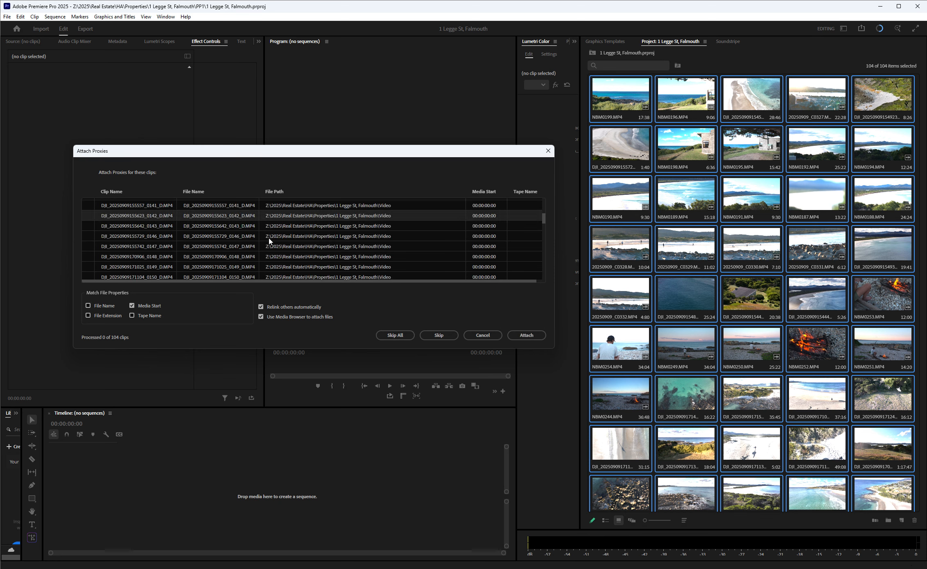
pyautogui.scroll(-4, 217, 226)
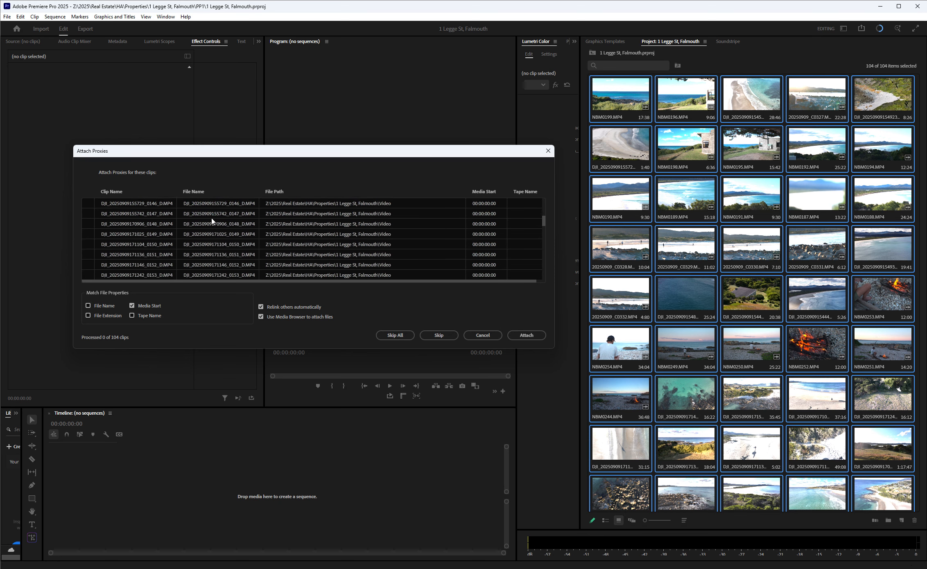
pyautogui.scroll(-3, 209, 224)
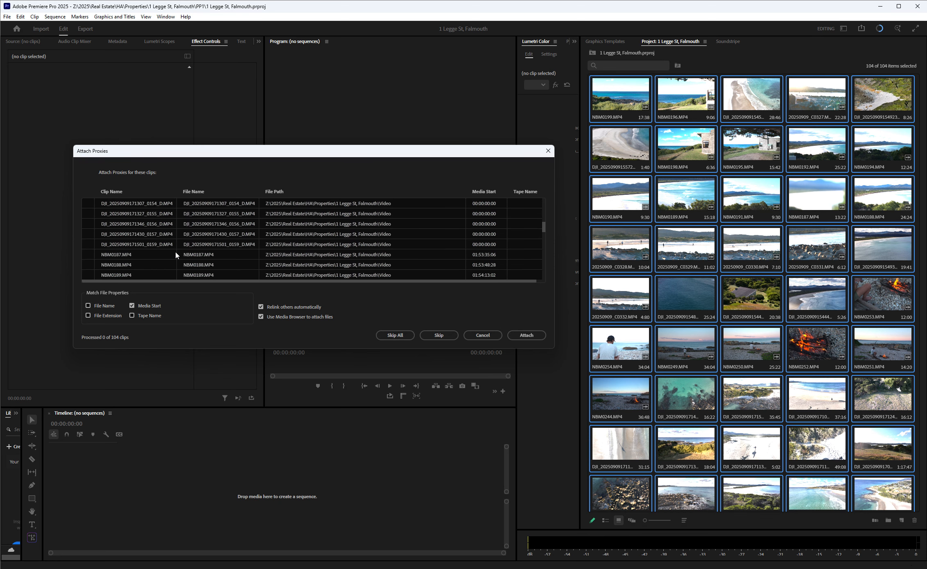
pyautogui.scroll(-1, 230, 252)
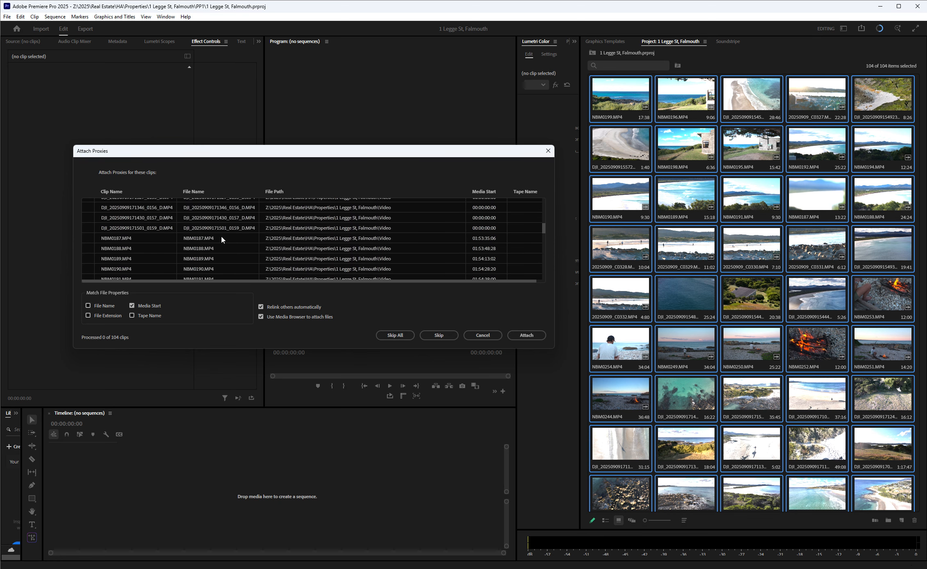
pyautogui.click(234, 241)
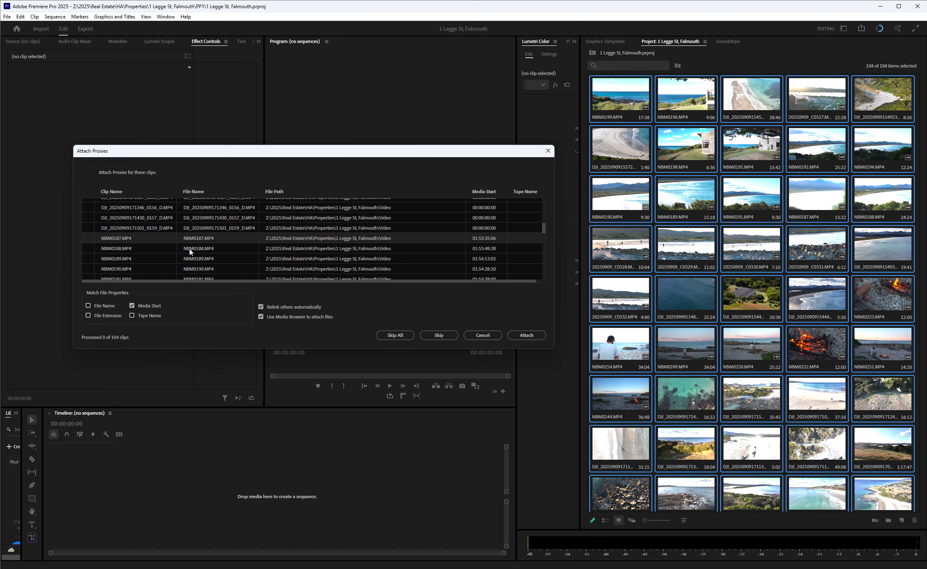
pyautogui.click(526, 335)
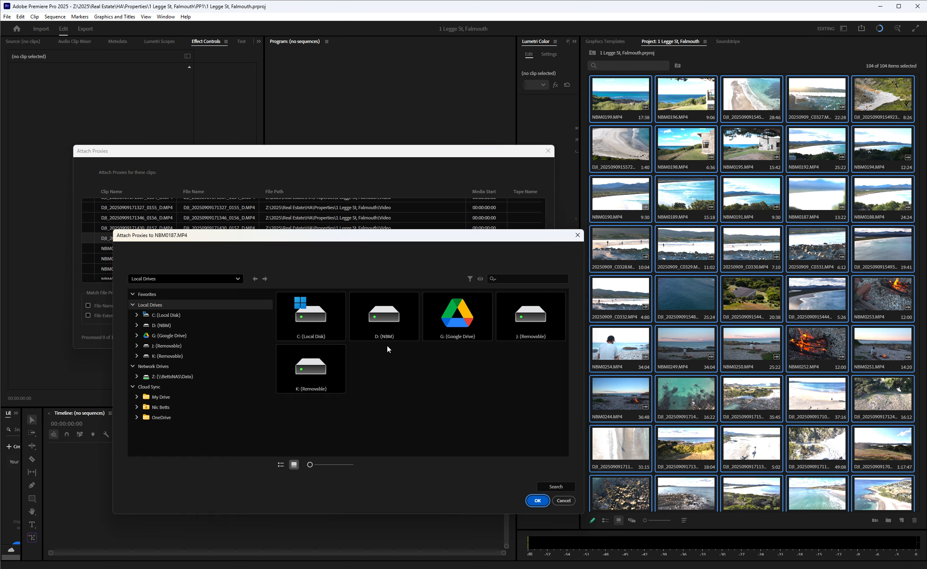
# Browse the network drive through 2025, Real Estate, HA and Properties to the current property's SUB folder for NBM0187.MP4.
pyautogui.click(168, 377)
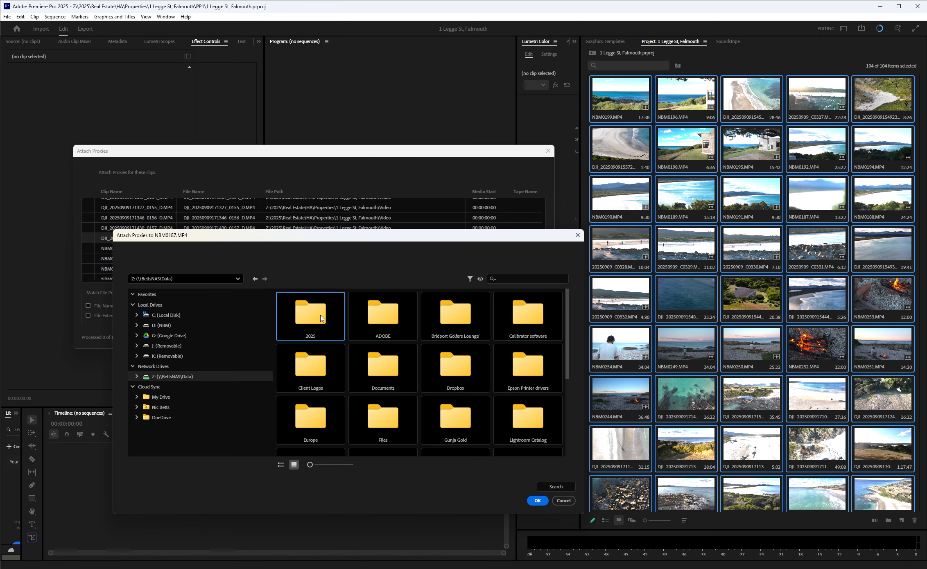
pyautogui.doubleClick(322, 319)
pyautogui.doubleClick(492, 319)
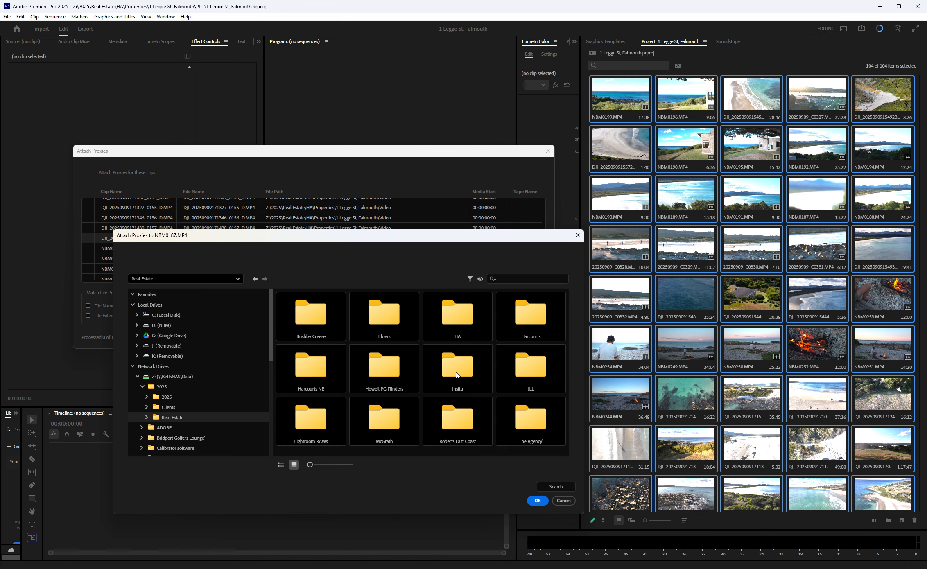
pyautogui.doubleClick(459, 314)
pyautogui.doubleClick(491, 321)
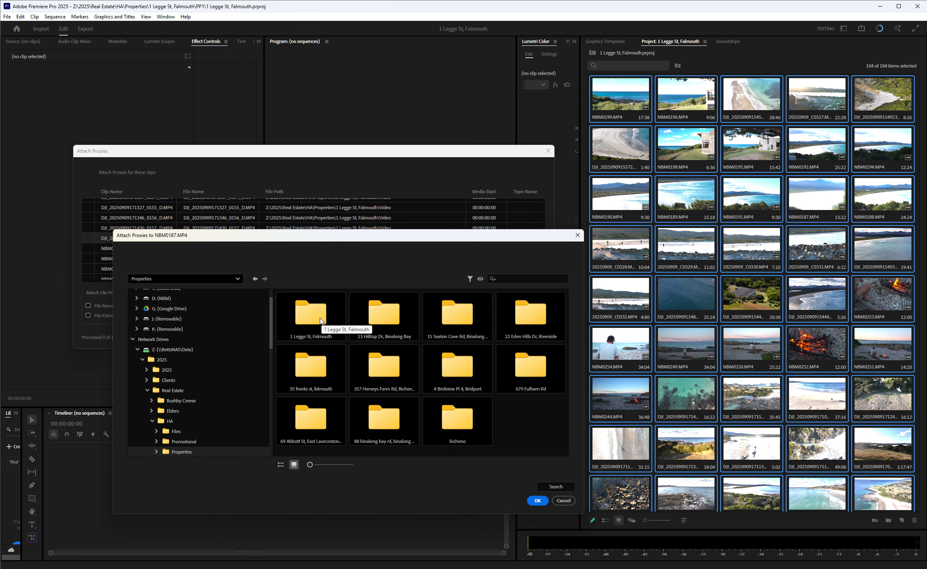
pyautogui.doubleClick(315, 317)
pyautogui.doubleClick(379, 322)
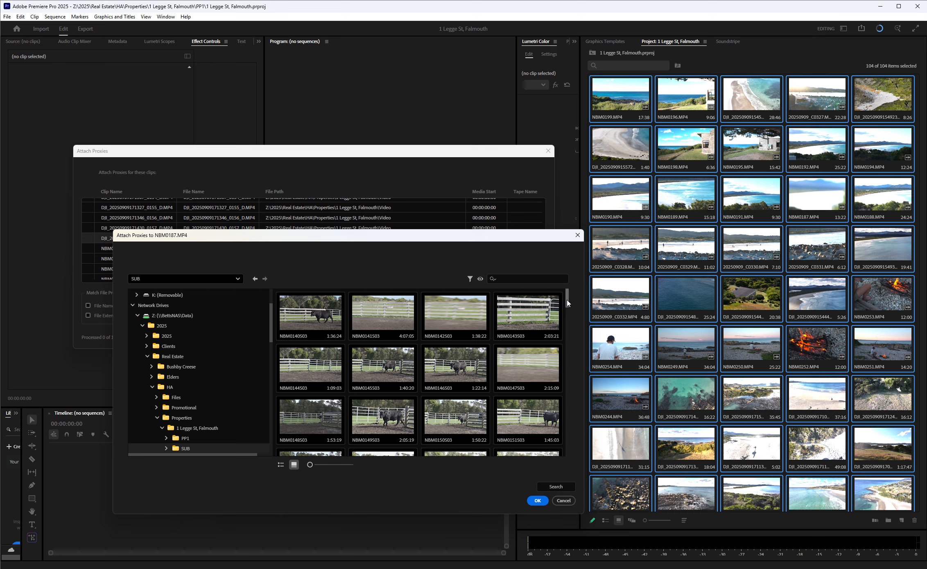
# Find NBM0187S03 among the proxies, change the selection to NBM0188S03, and attach the chosen file.
pyautogui.moveTo(567, 303); pyautogui.dragTo(571, 363)
pyautogui.click(460, 357)
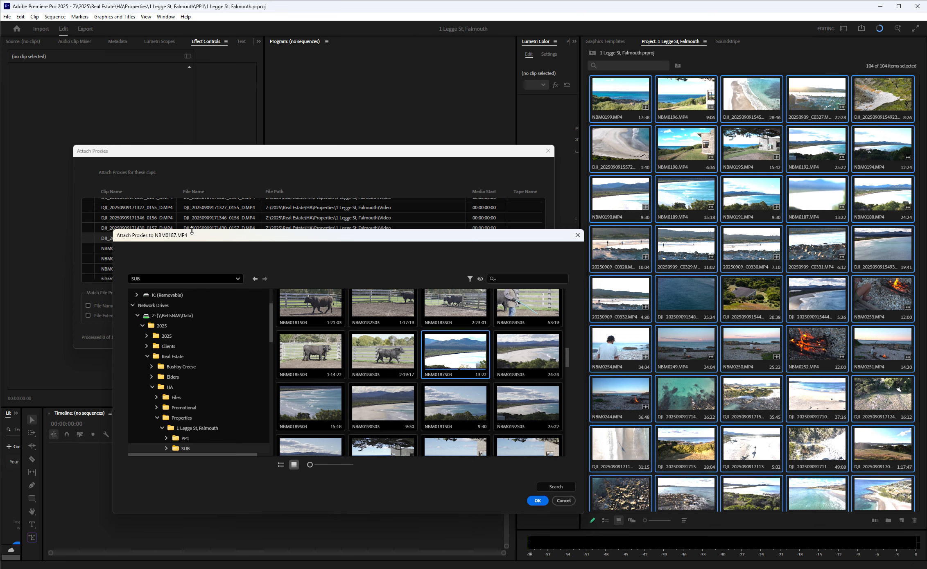
pyautogui.moveTo(267, 237); pyautogui.dragTo(267, 265)
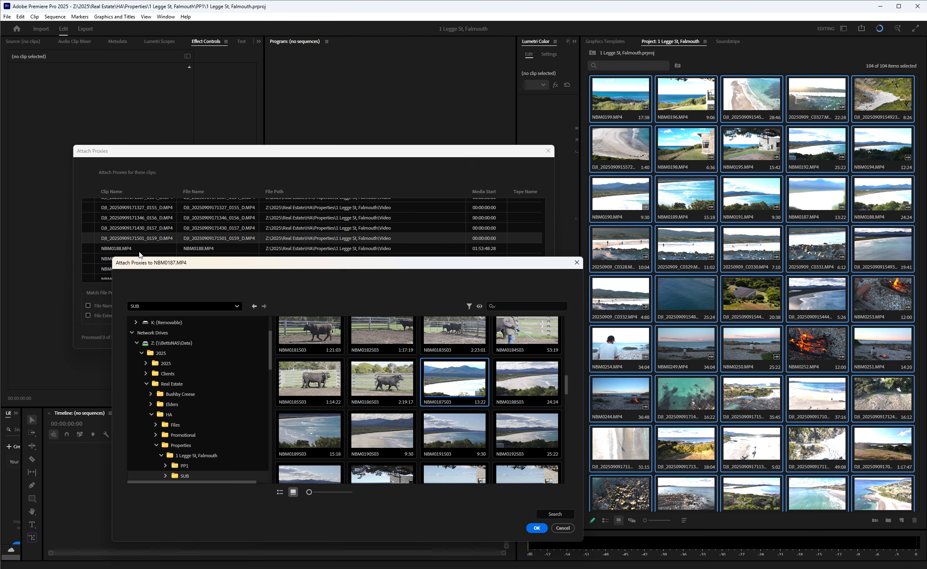
pyautogui.click(518, 395)
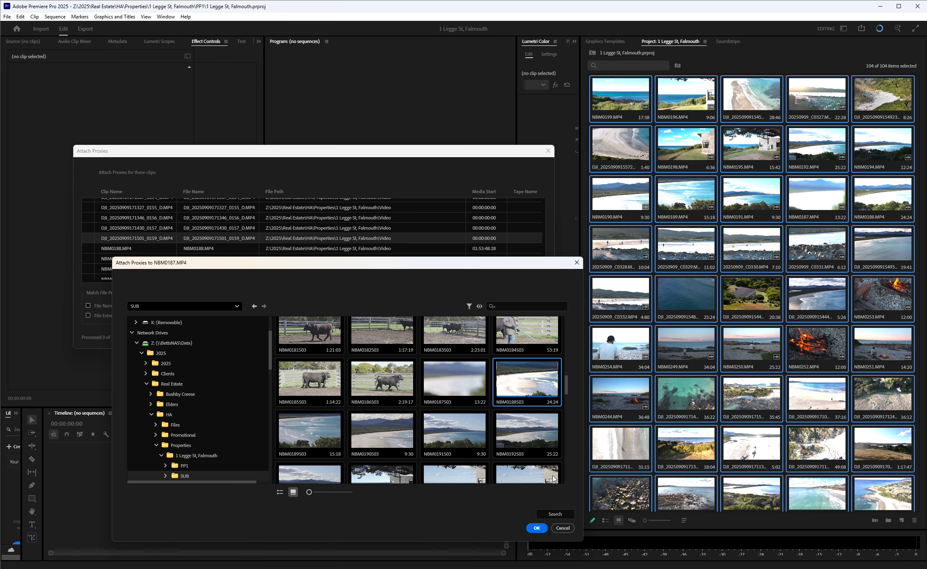
pyautogui.click(537, 528)
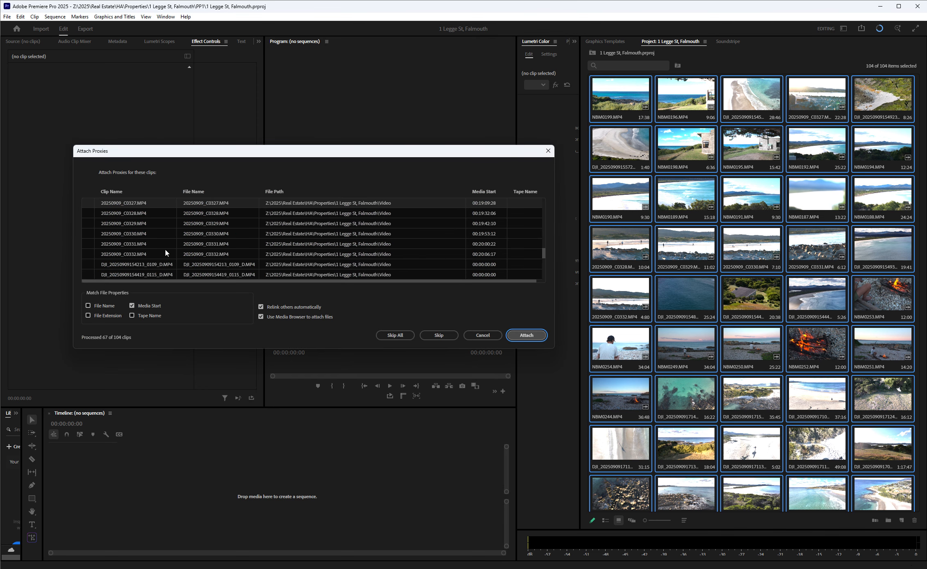
# Review the clips still without proxies in the Attach Proxies list, and skip all of them.
pyautogui.scroll(3, 166, 253)
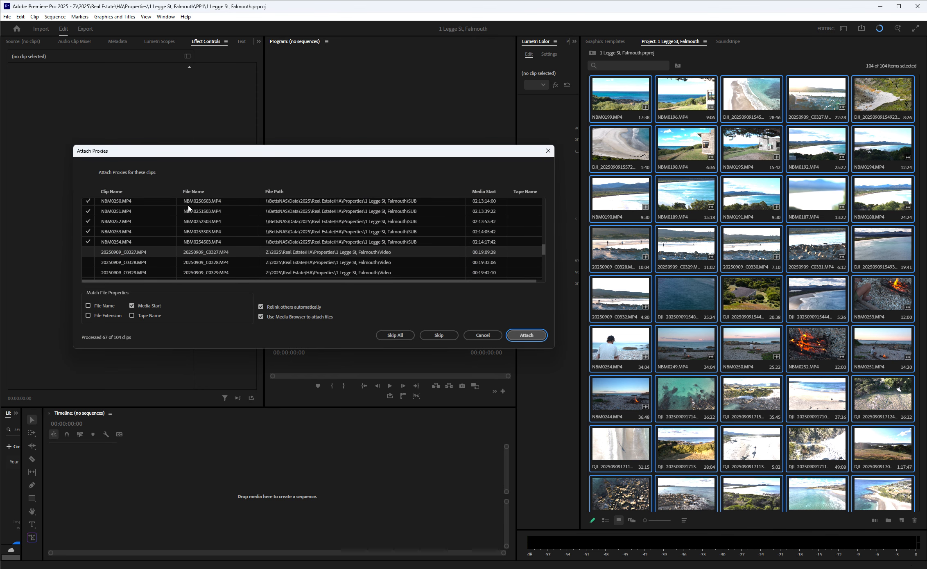
pyautogui.moveTo(544, 248)
pyautogui.mouseDown()
pyautogui.moveTo(544, 201)
pyautogui.moveTo(547, 255)
pyautogui.mouseUp()
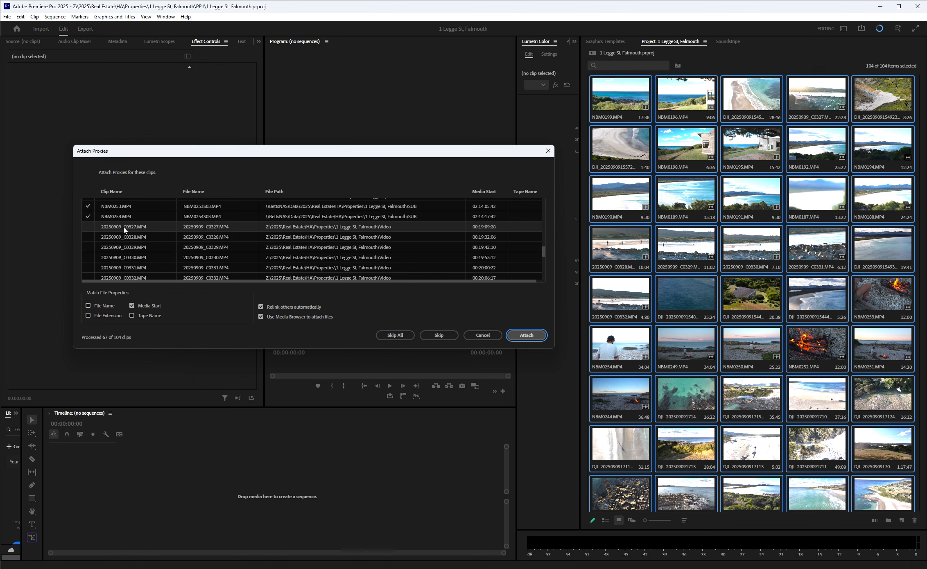
pyautogui.moveTo(544, 252); pyautogui.dragTo(543, 283)
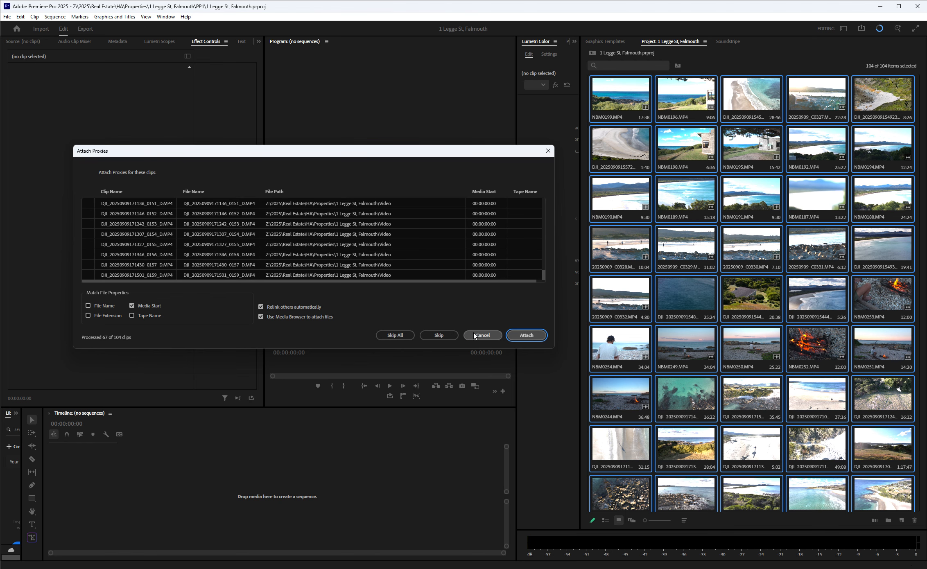
pyautogui.click(410, 335)
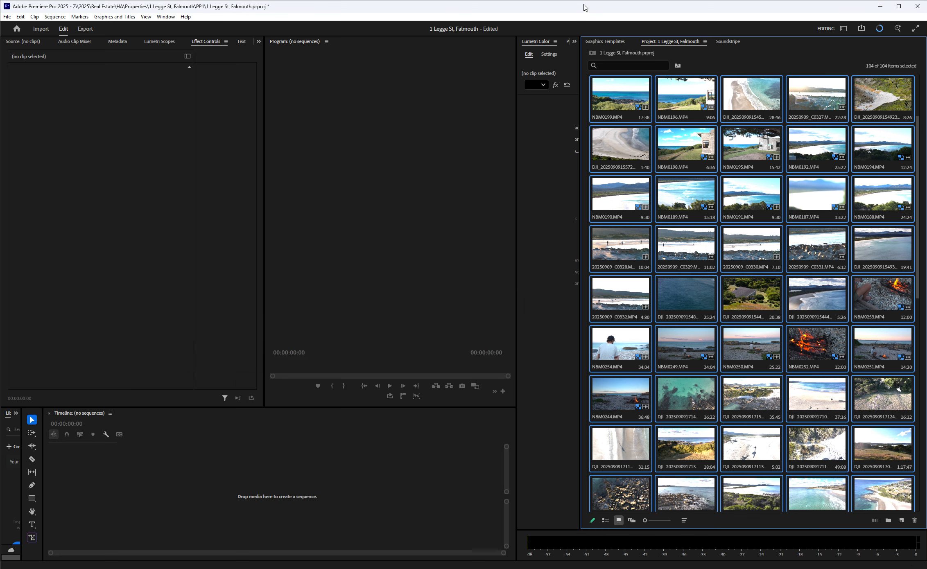
# Check the proxy badge on NBM0198.MP4, and widen the Program Monitor on both sides to reveal its full row of controls.
pyautogui.click(706, 161)
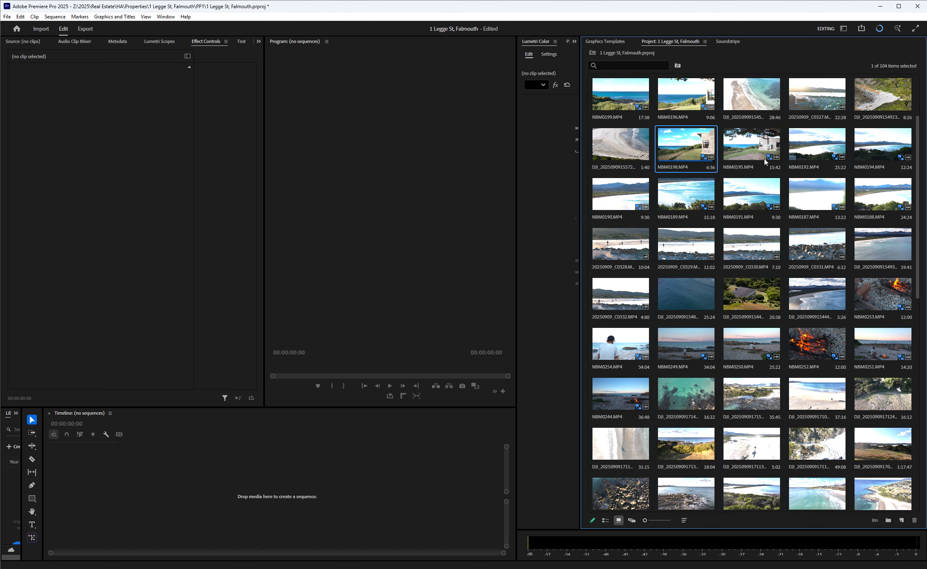
pyautogui.moveTo(769, 159)
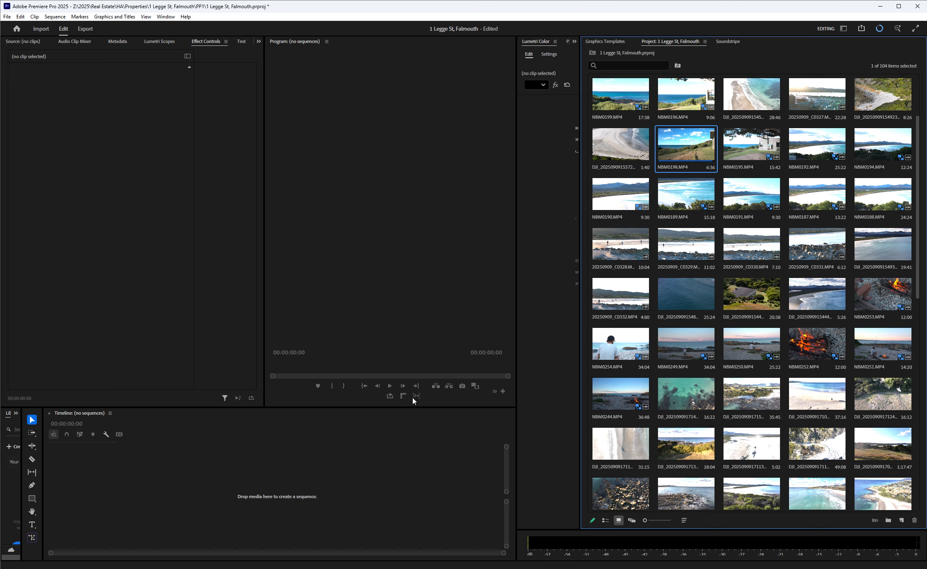
pyautogui.click(496, 395)
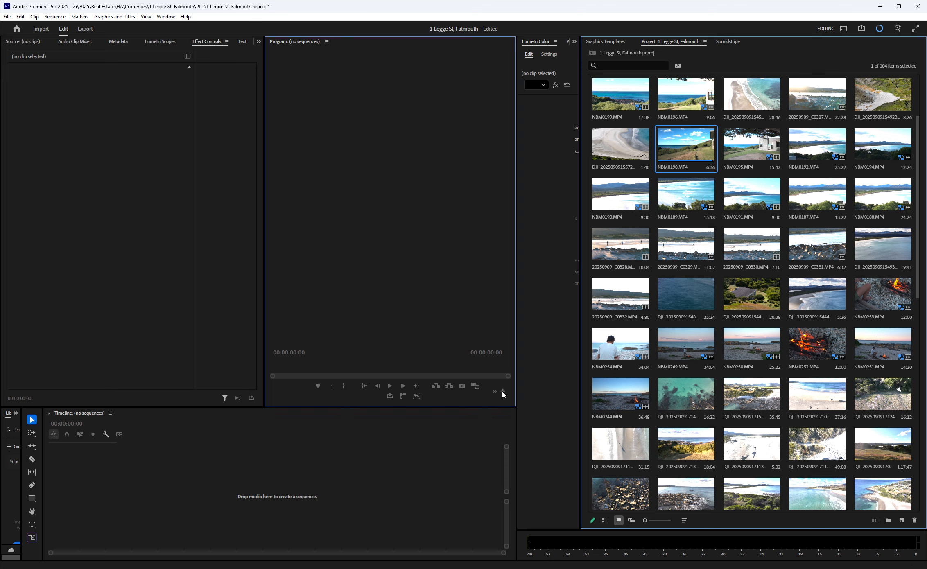
pyautogui.moveTo(517, 296); pyautogui.dragTo(563, 295)
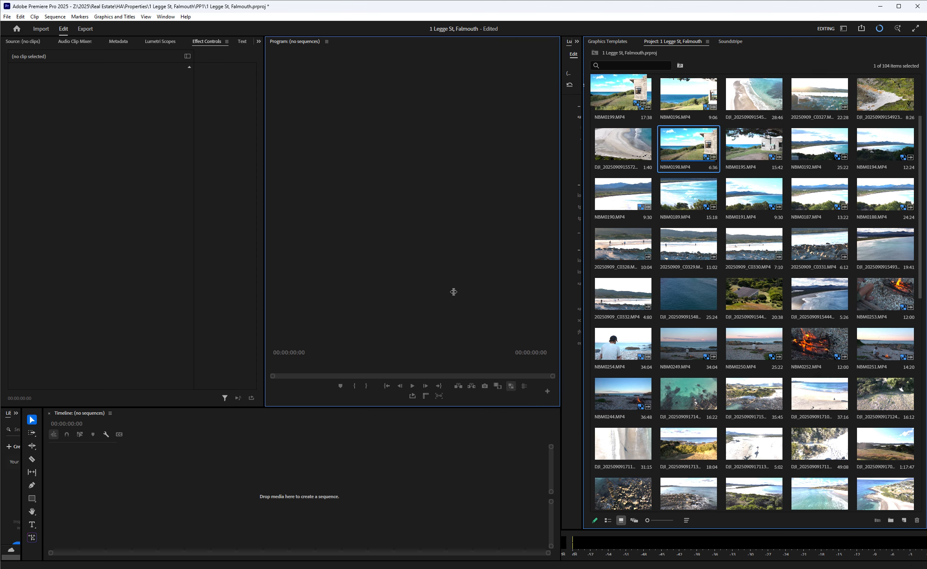
pyautogui.moveTo(264, 309); pyautogui.dragTo(179, 311)
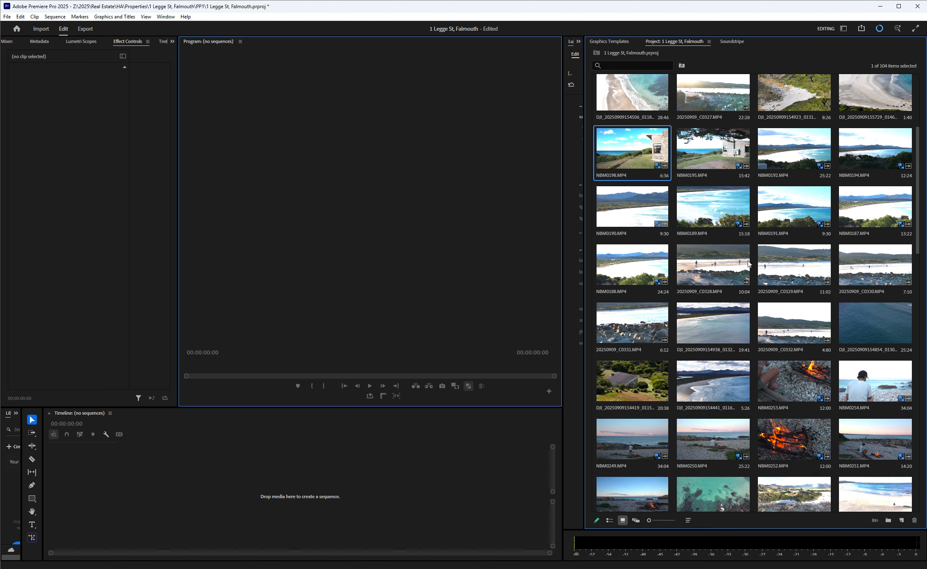
# Load 20250909_C0328.MP4 in the Source Monitor and create a sequence from the clip in the empty timeline.
pyautogui.click(719, 266)
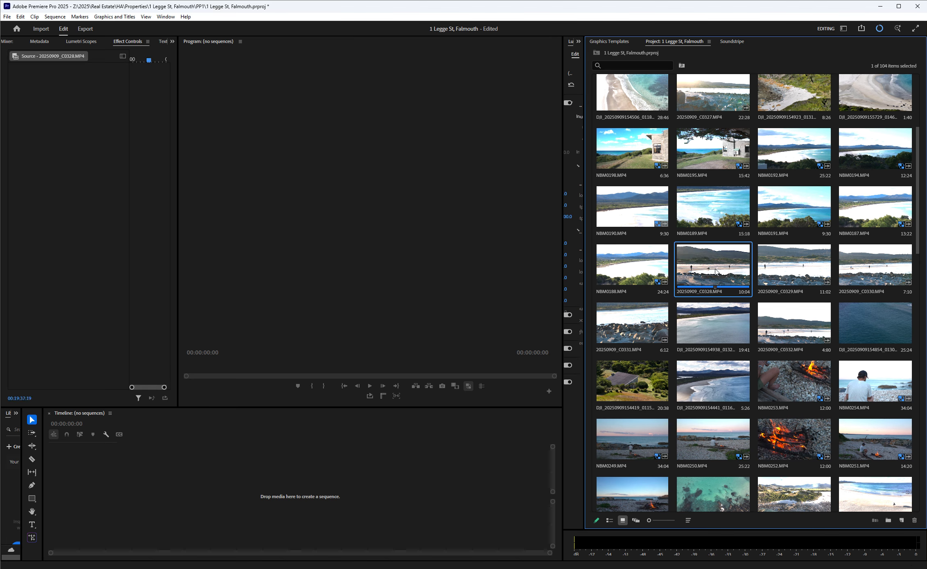
pyautogui.doubleClick(715, 272)
pyautogui.moveTo(741, 291); pyautogui.dragTo(409, 255)
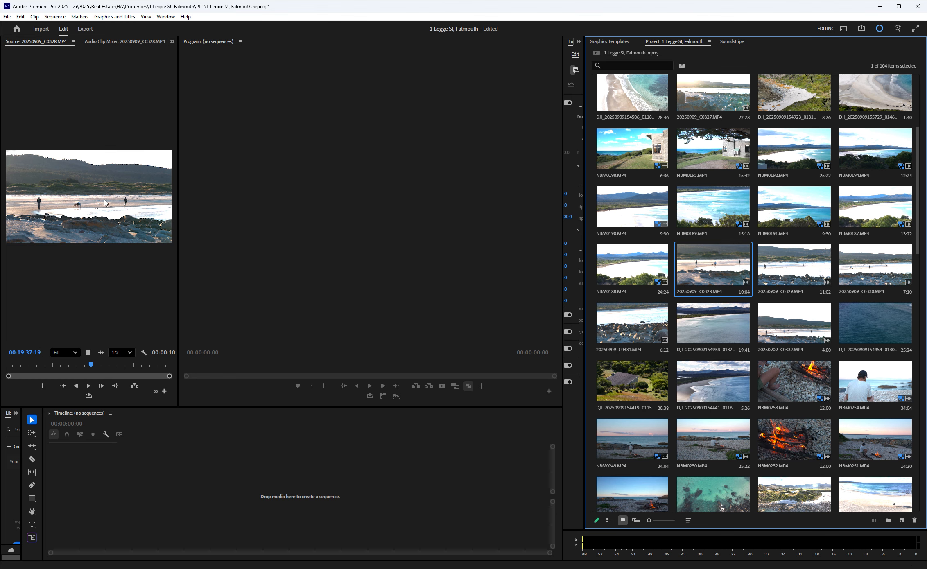
pyautogui.moveTo(745, 305); pyautogui.dragTo(296, 517)
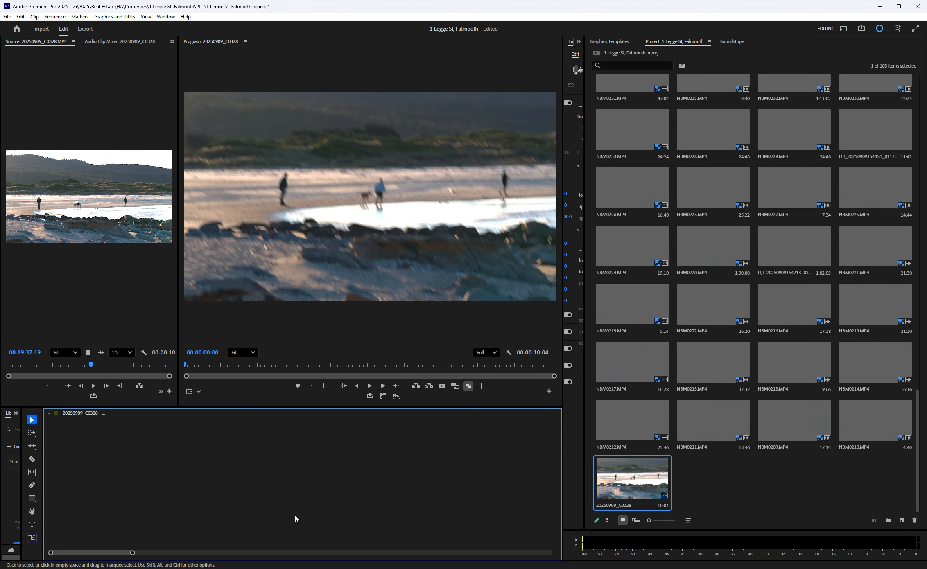
# Move the sequence playhead to 00:00:03:48, and review the Program Monitor's Button Editor, keeping its layout.
pyautogui.click(305, 365)
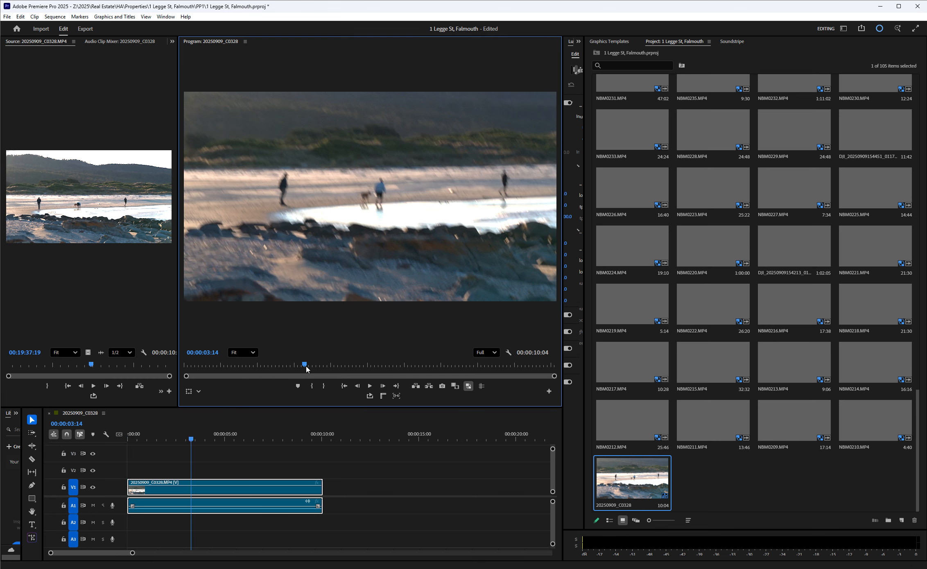
pyautogui.click(329, 365)
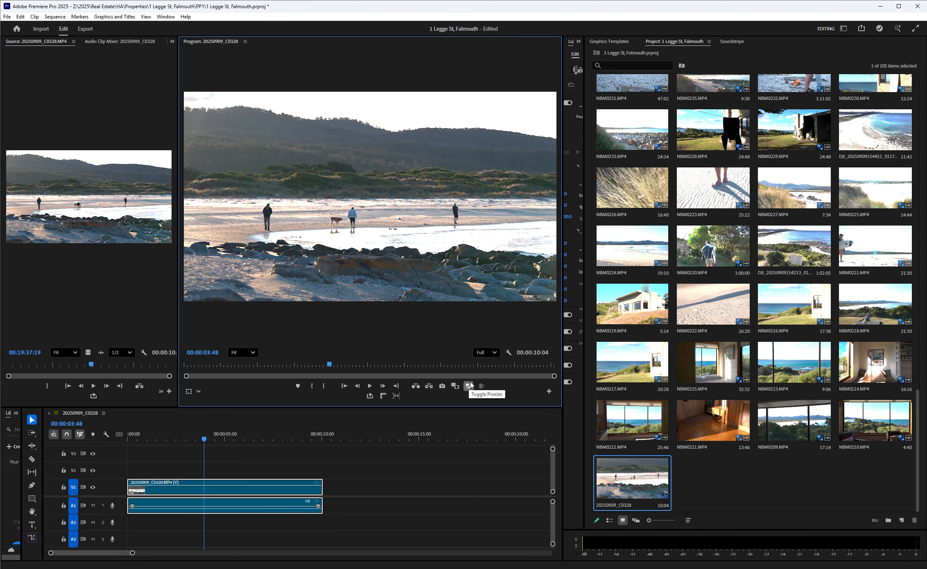
pyautogui.click(548, 392)
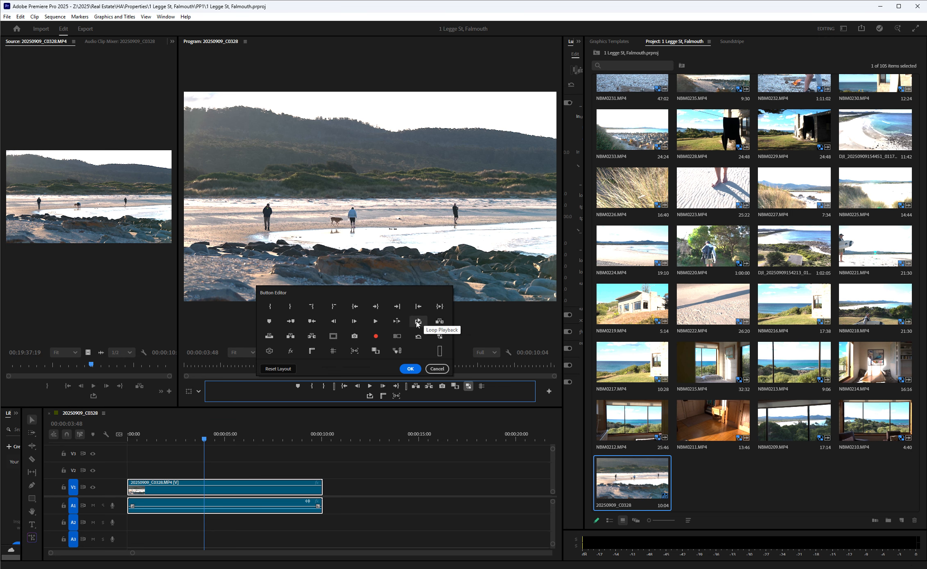
pyautogui.click(410, 369)
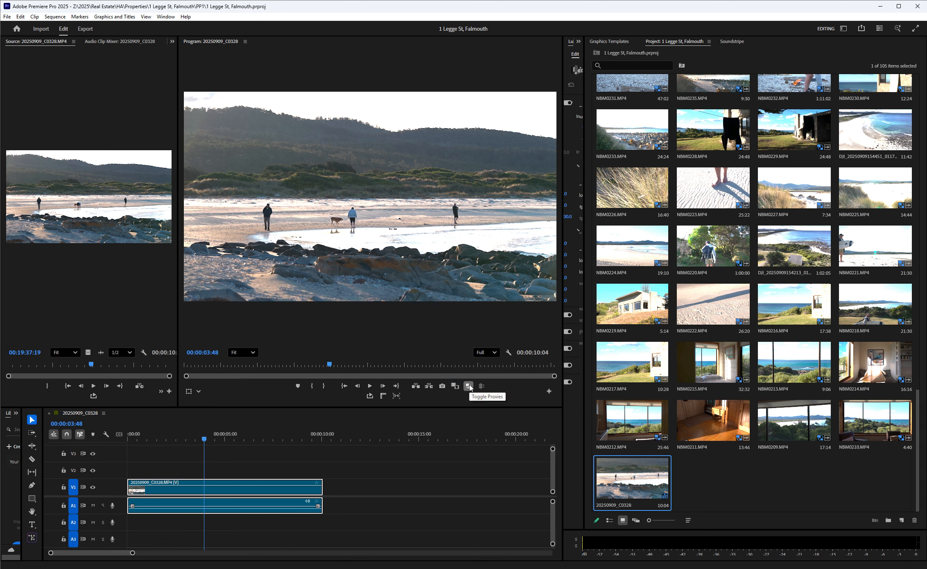
# Turn proxies off, play the sequence for a few seconds to compare playback, and turn proxies back on.
pyautogui.click(469, 387)
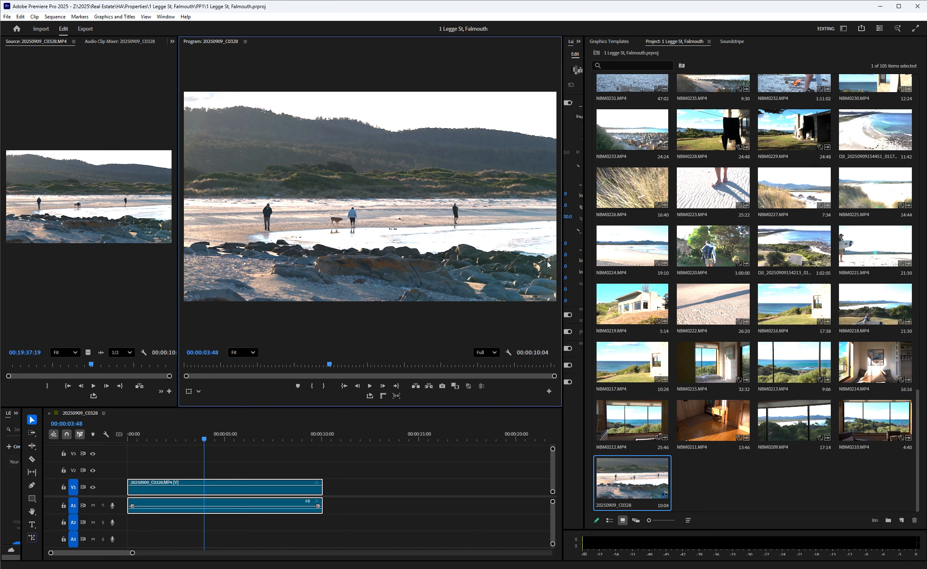
pyautogui.press('space')
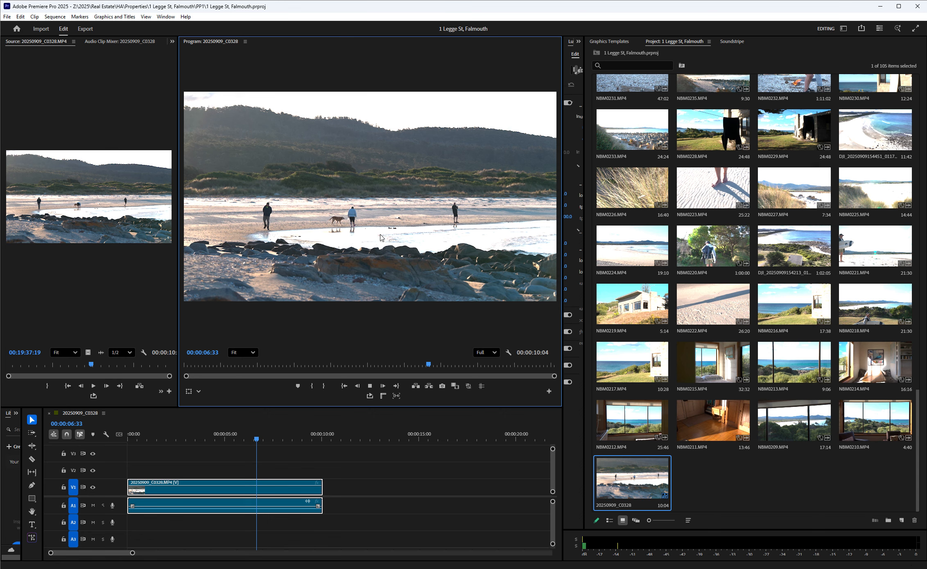
pyautogui.press('space')
pyautogui.click(468, 386)
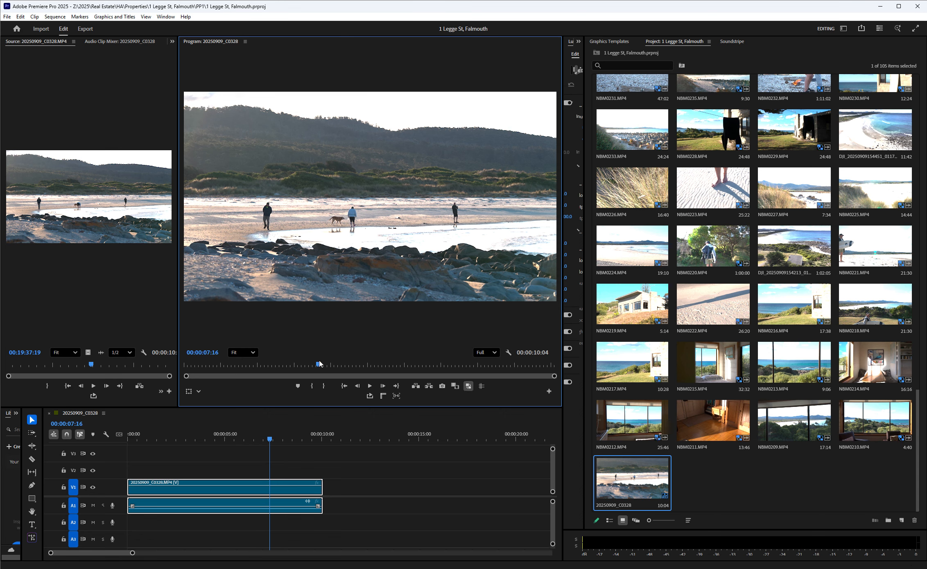
# Scrub through the sequence with proxies on, and play short stretches from its start and middle to check playback smoothness.
pyautogui.moveTo(319, 364); pyautogui.dragTo(276, 363)
pyautogui.click(280, 364)
pyautogui.press('Left')
pyautogui.press('Home')
pyautogui.press('space')
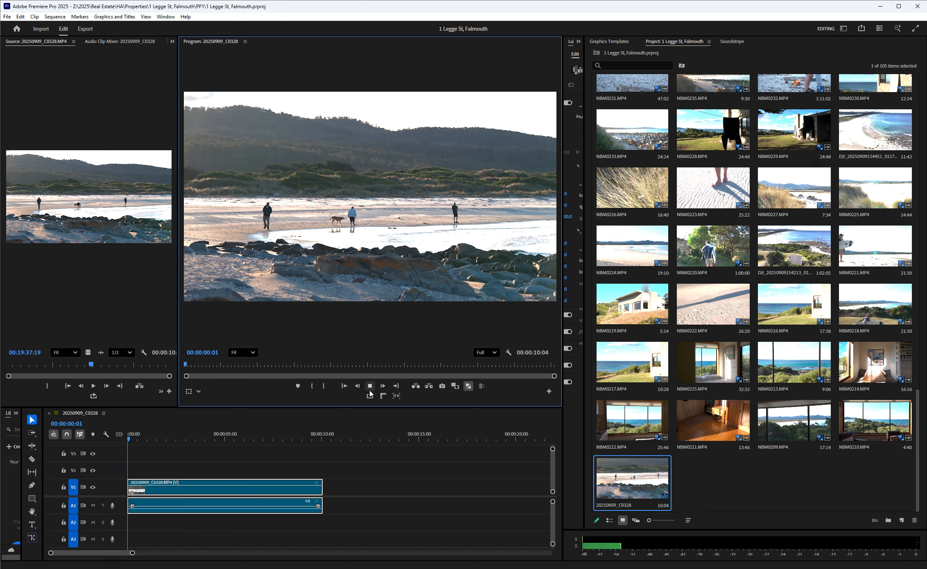
pyautogui.moveTo(241, 364); pyautogui.dragTo(366, 369)
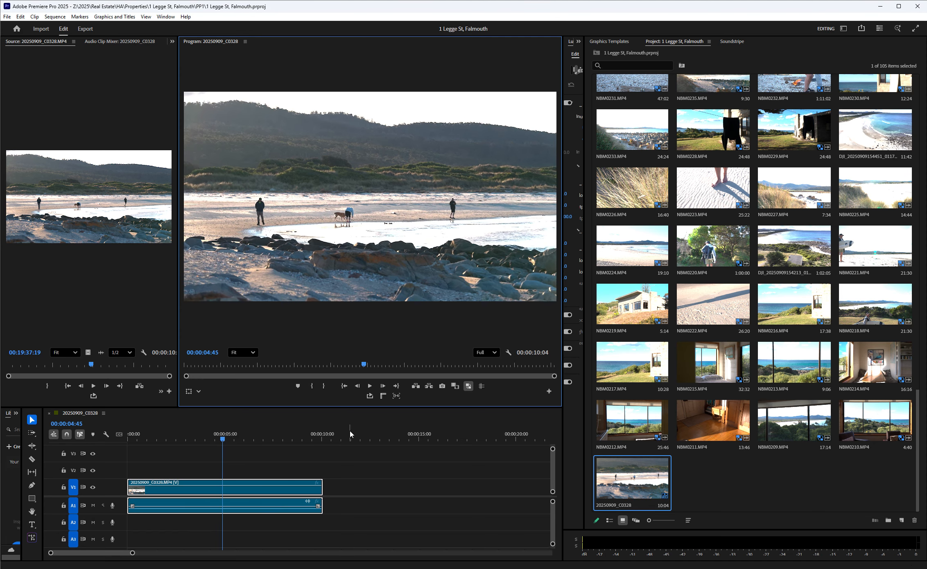
pyautogui.click(720, 474)
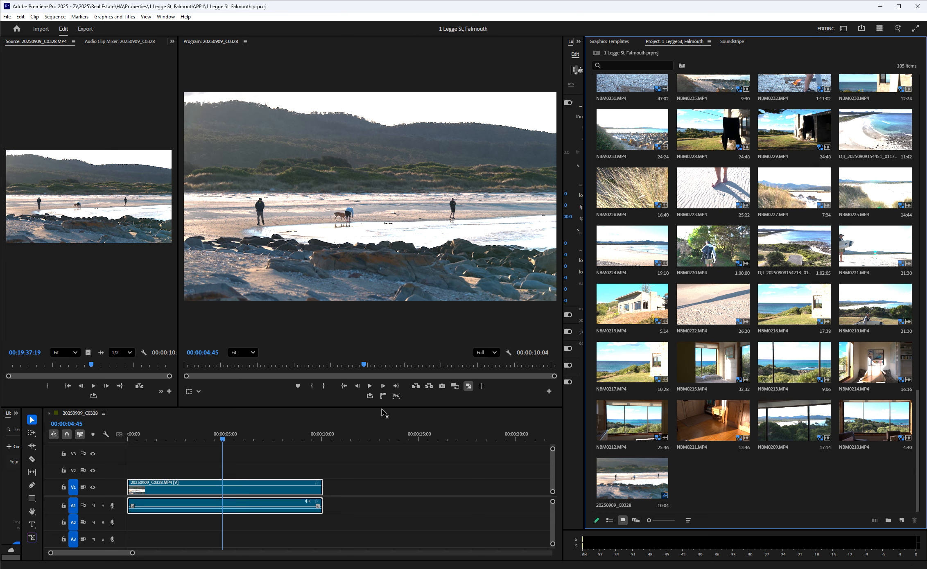
pyautogui.click(370, 386)
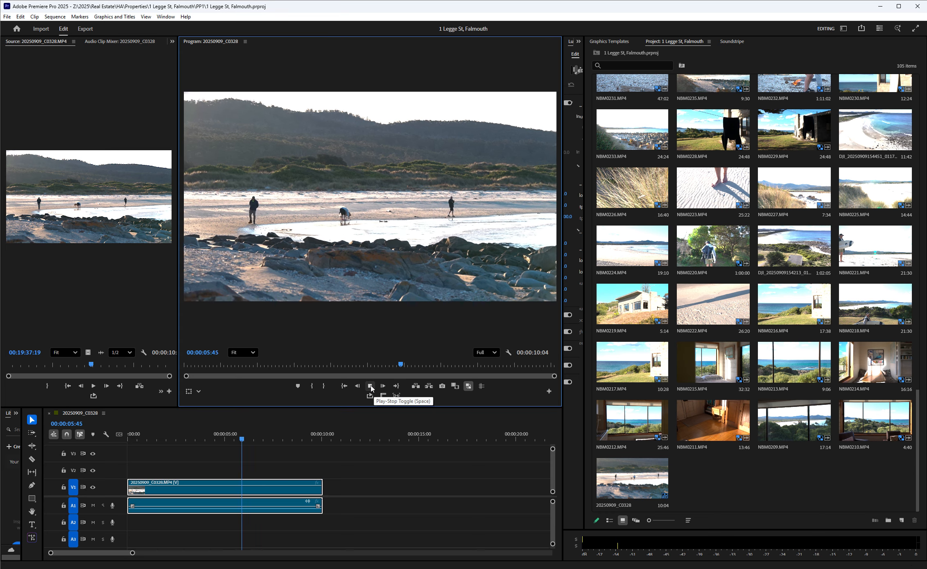
pyautogui.click(371, 387)
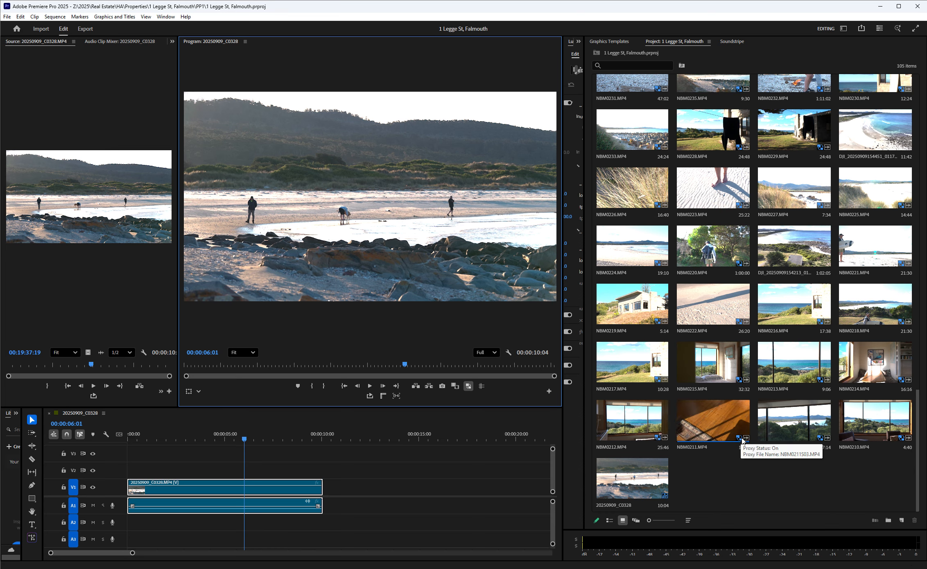
# Browse the project's clips back to the start of the list, and load 20250909_C0327.MP4 in the Source Monitor.
pyautogui.click(613, 488)
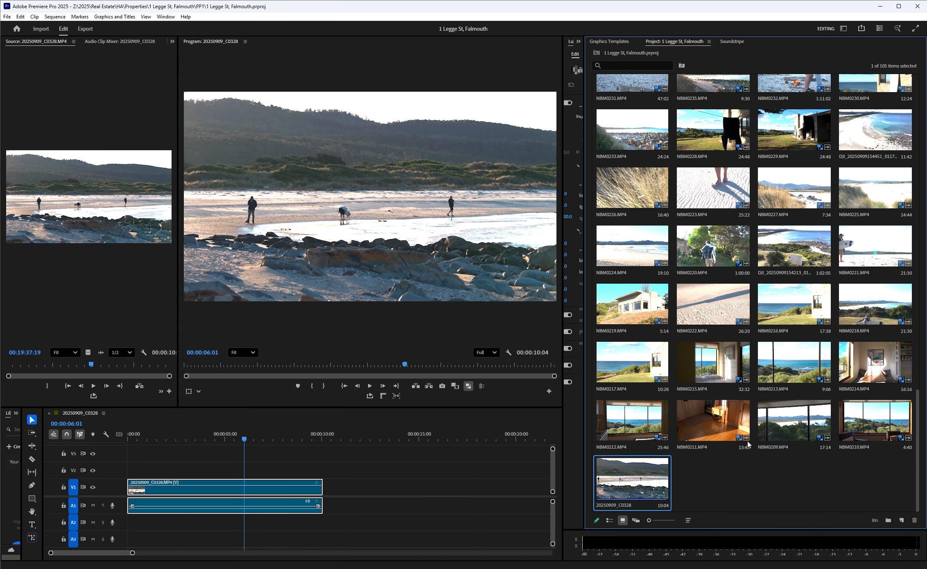
pyautogui.scroll(7, 708, 259)
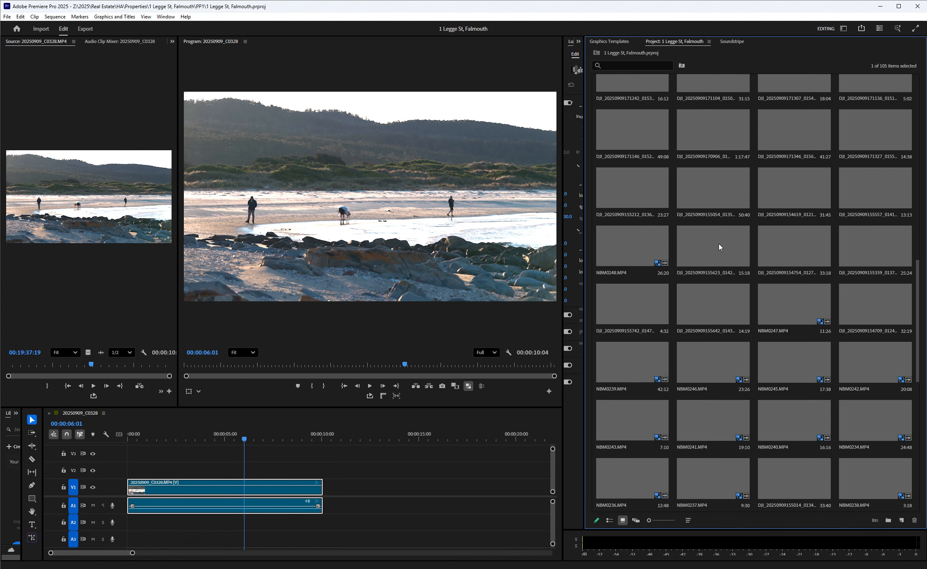
pyautogui.click(720, 246)
pyautogui.scroll(1, 802, 328)
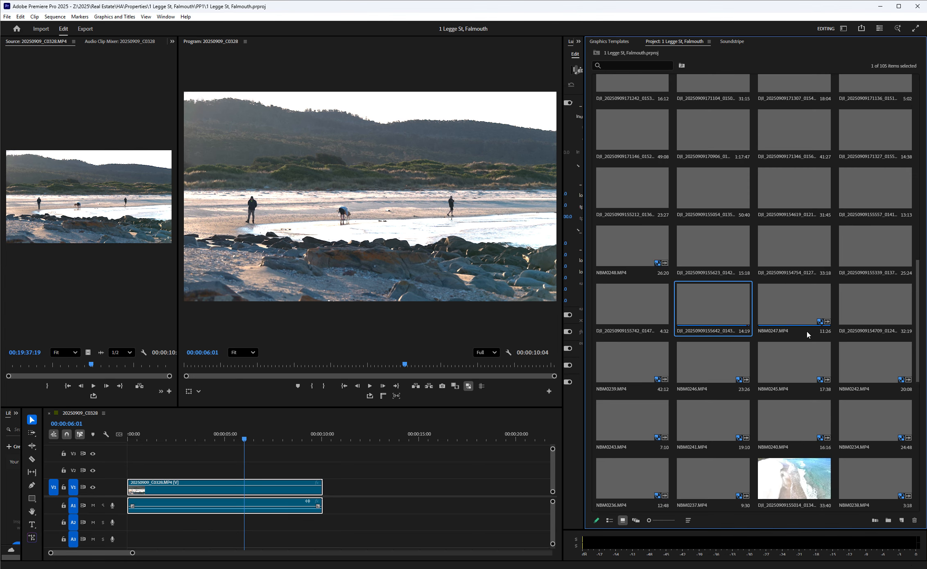
pyautogui.scroll(3, 762, 296)
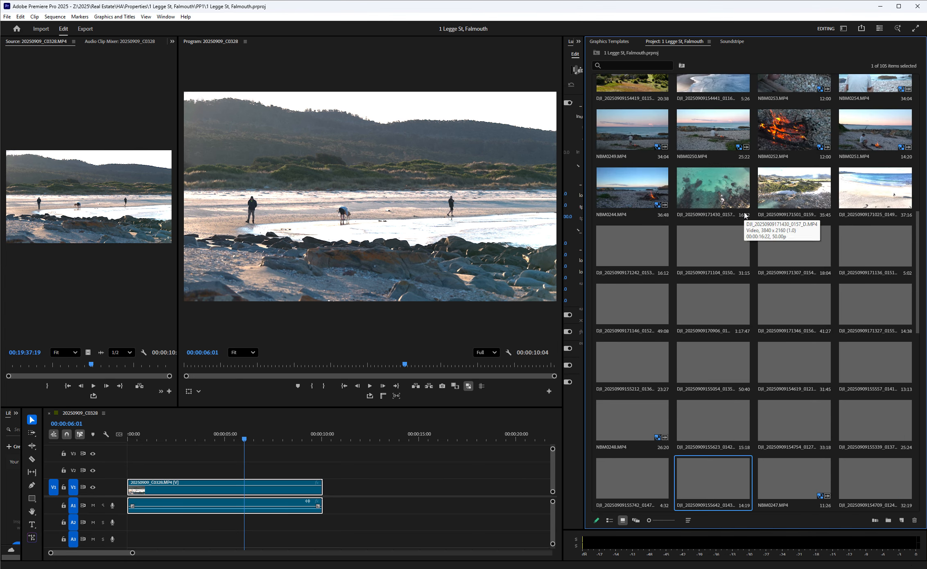
pyautogui.scroll(2, 741, 213)
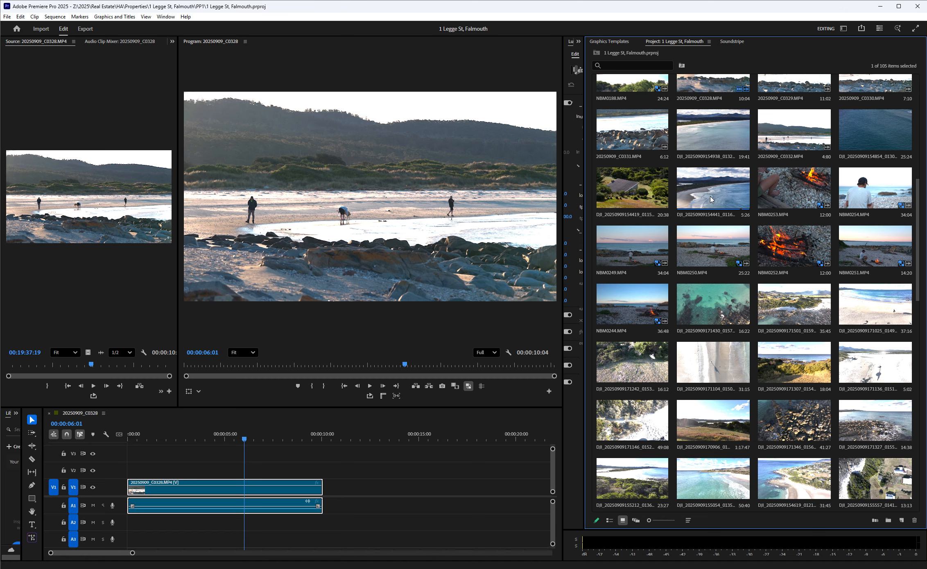
pyautogui.scroll(6, 731, 213)
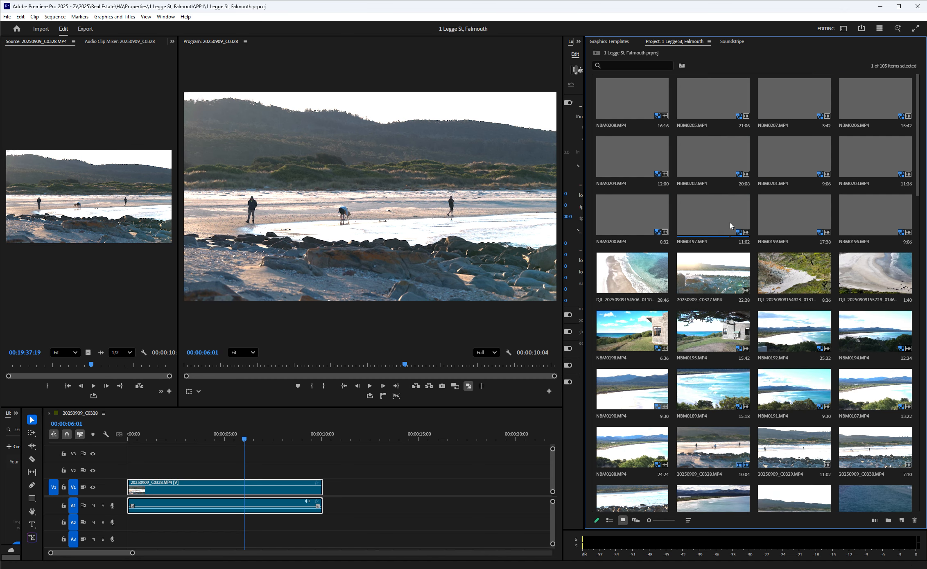
pyautogui.click(722, 277)
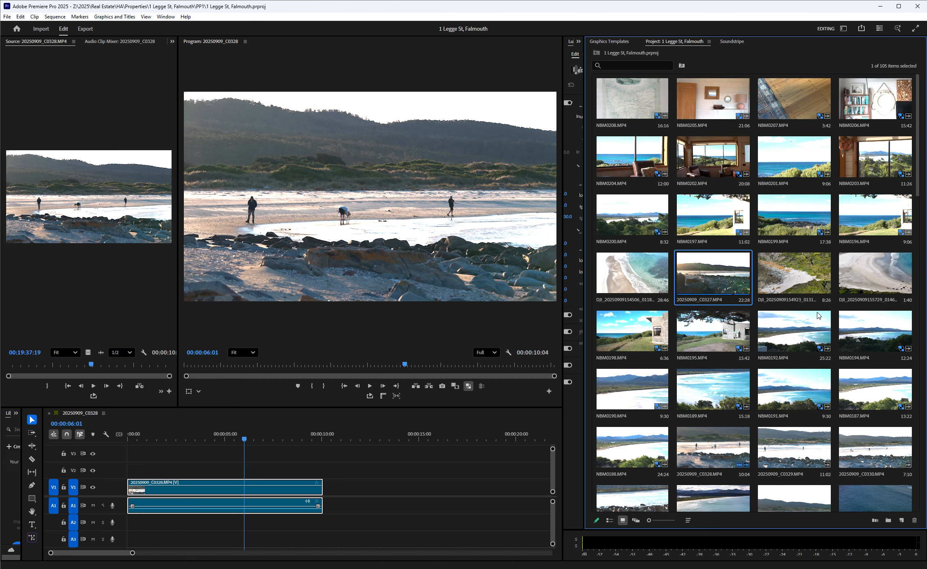
pyautogui.doubleClick(698, 280)
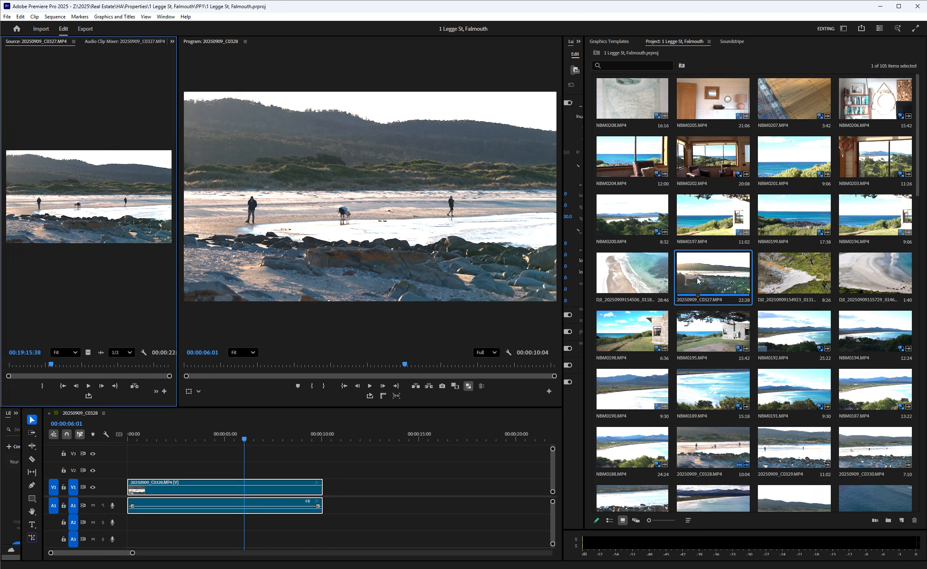
# Select all project items and override their media color space to Rec. 709 in the Modify Clip settings.
pyautogui.click(729, 326)
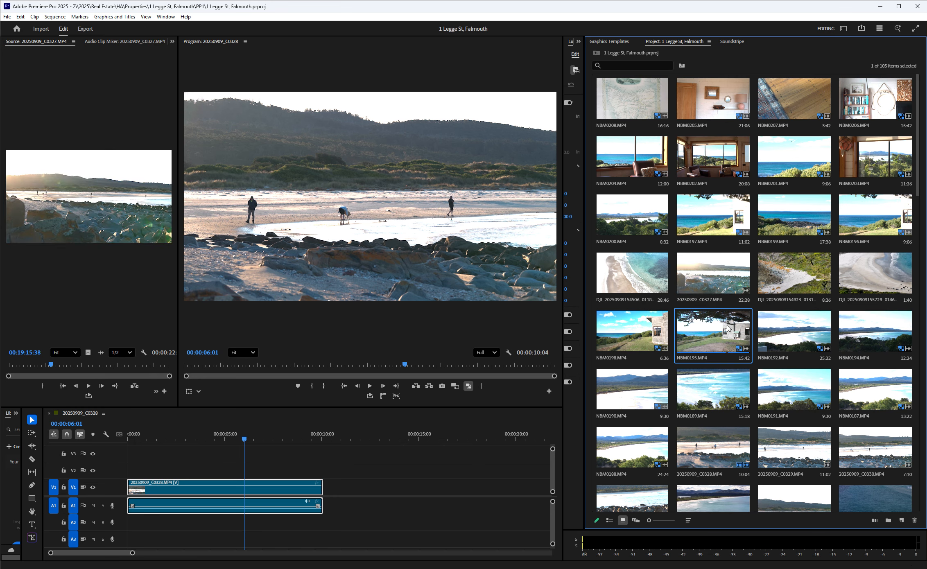
pyautogui.hotkey('ctrl', 'a')
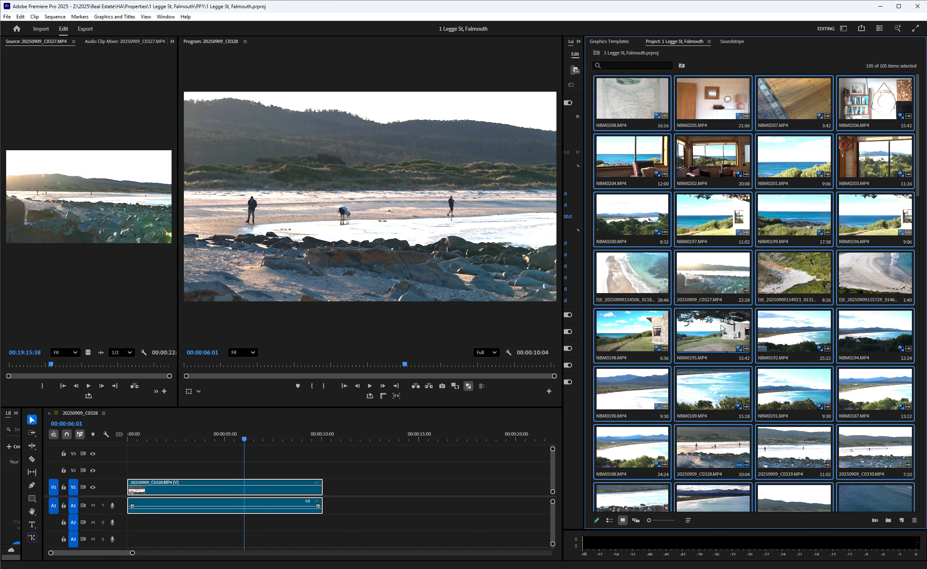
pyautogui.rightClick(708, 335)
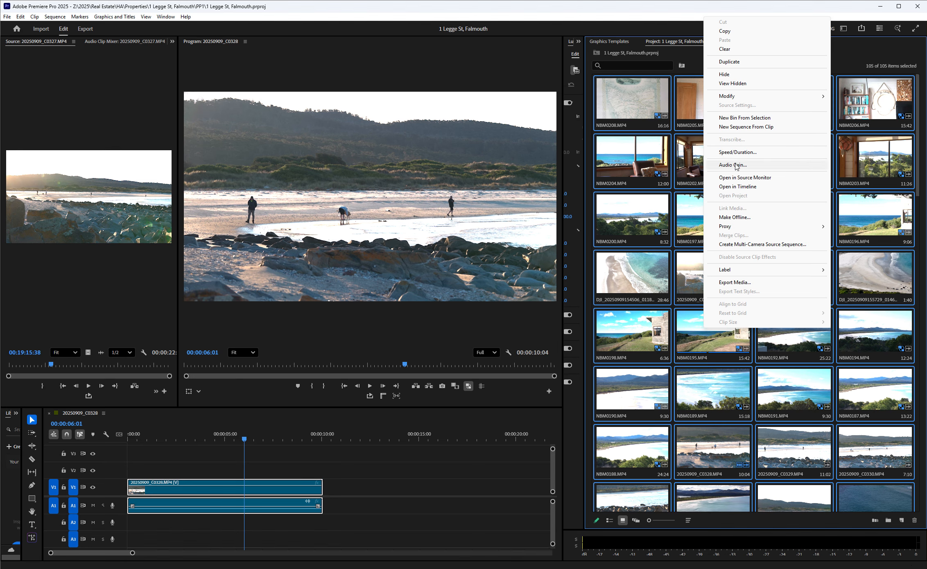
pyautogui.click(822, 4)
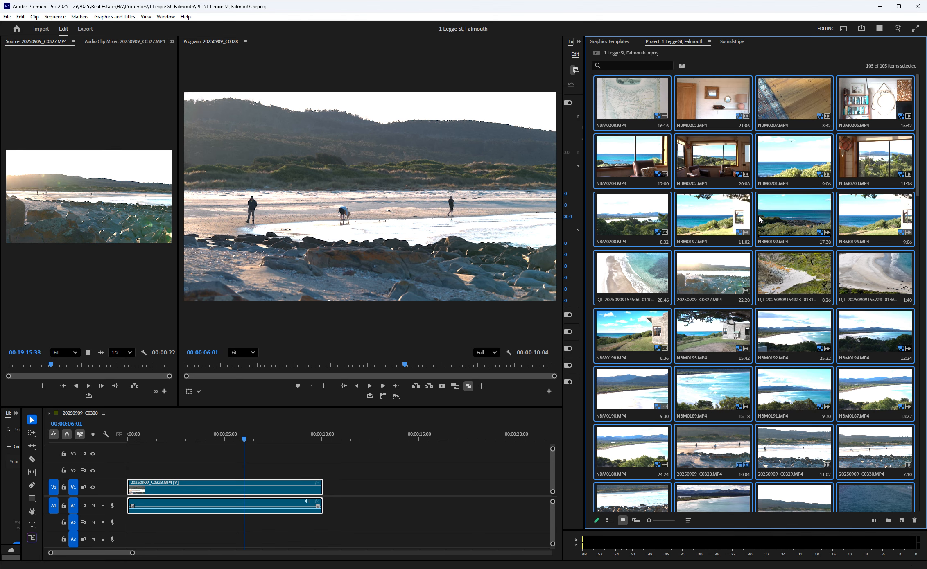
pyautogui.hotkey('shift', 'g')
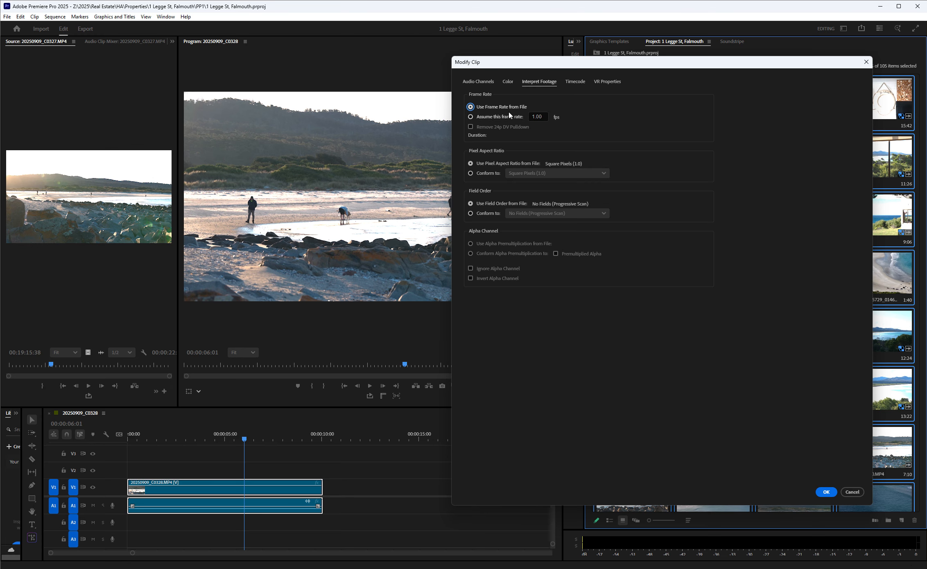
pyautogui.click(510, 84)
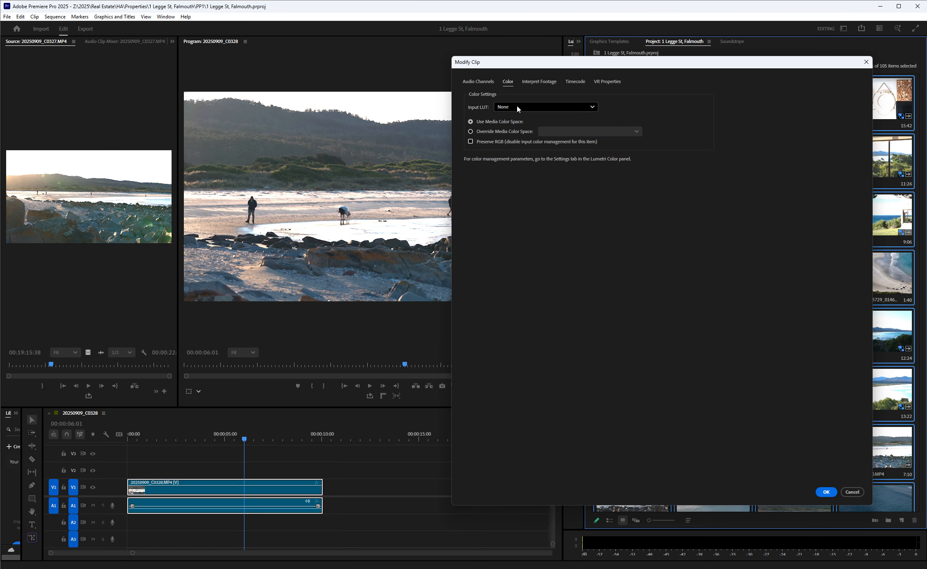
pyautogui.click(513, 133)
pyautogui.click(598, 132)
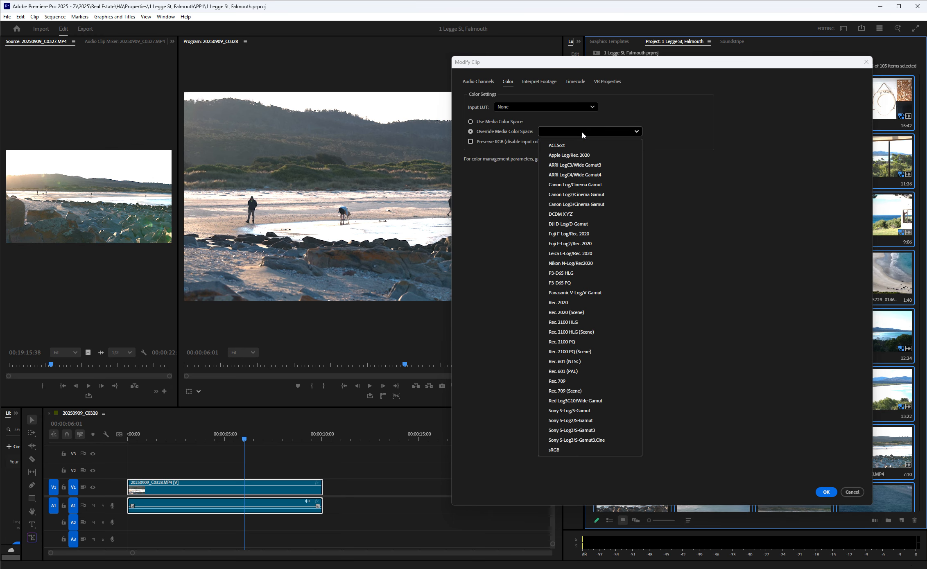
pyautogui.click(568, 381)
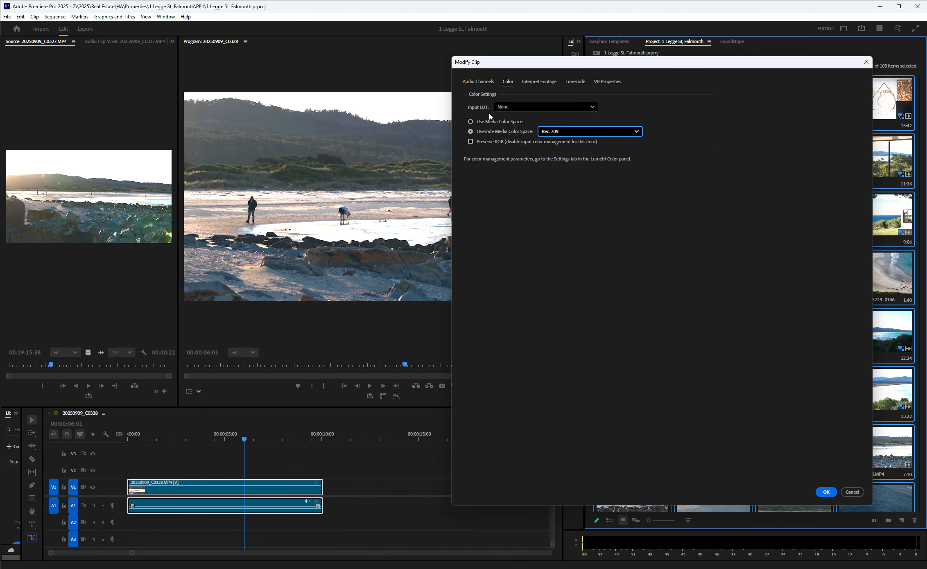
pyautogui.click(826, 493)
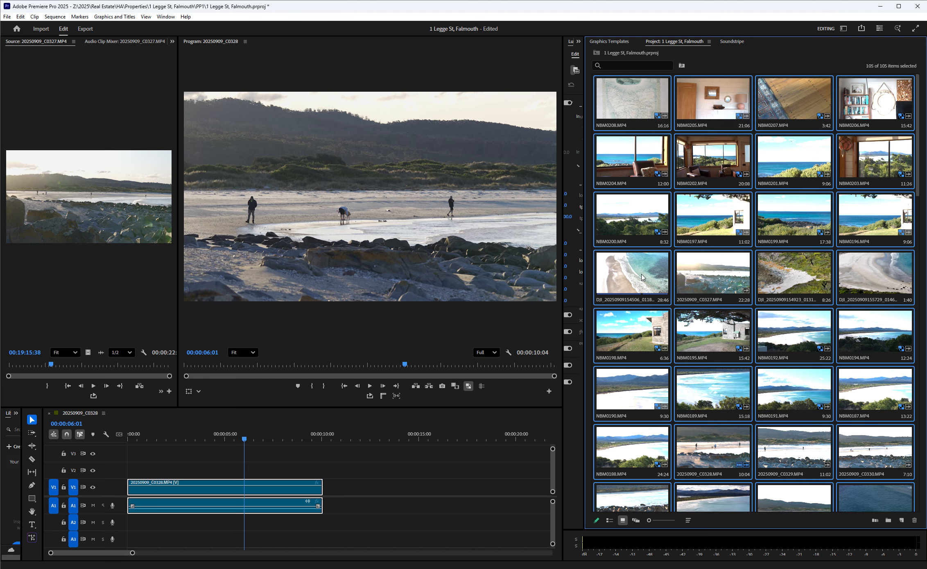
# Review the colors of the clip thumbnails in the project, including 20250909_C0327.MP4 and NBM0195.MP4.
pyautogui.click(723, 286)
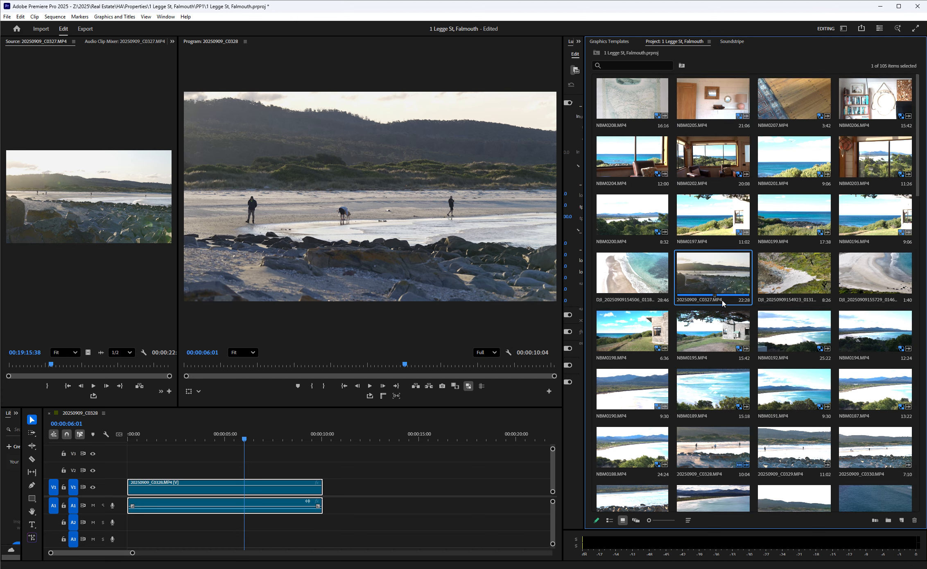
pyautogui.click(733, 332)
pyautogui.scroll(-4, 733, 343)
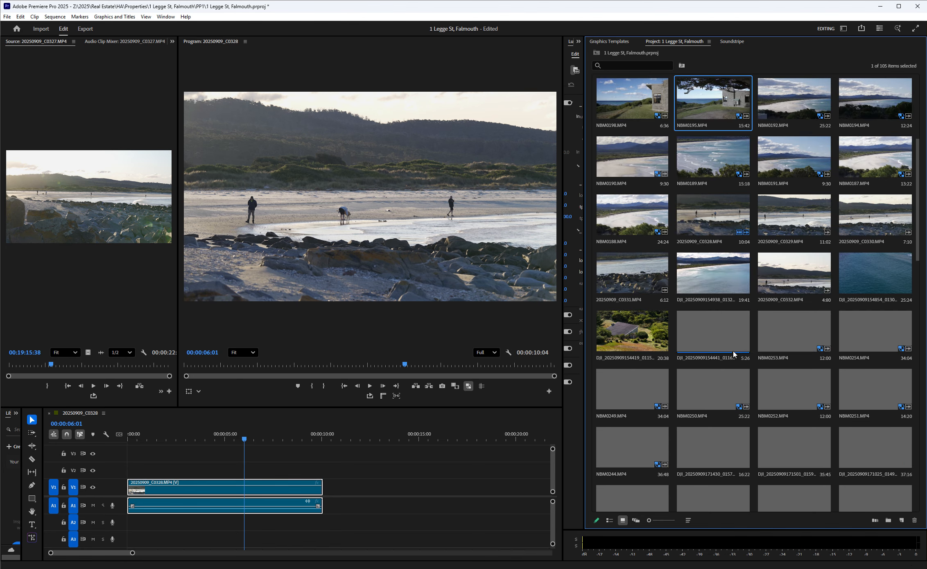
pyautogui.click(711, 283)
pyautogui.scroll(2, 712, 283)
# Select all project items and set their clip speed to 50%.
pyautogui.click(711, 282)
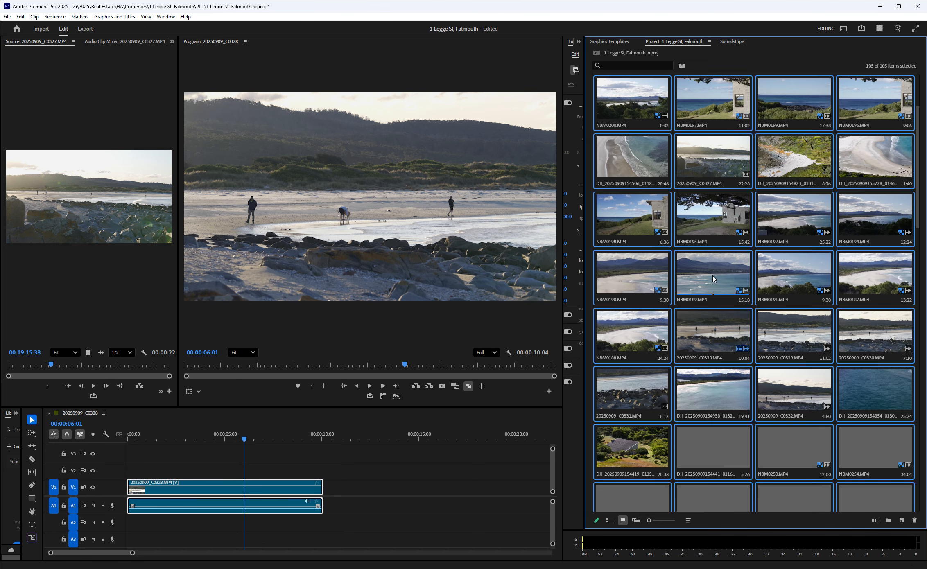
pyautogui.scroll(-10, 715, 270)
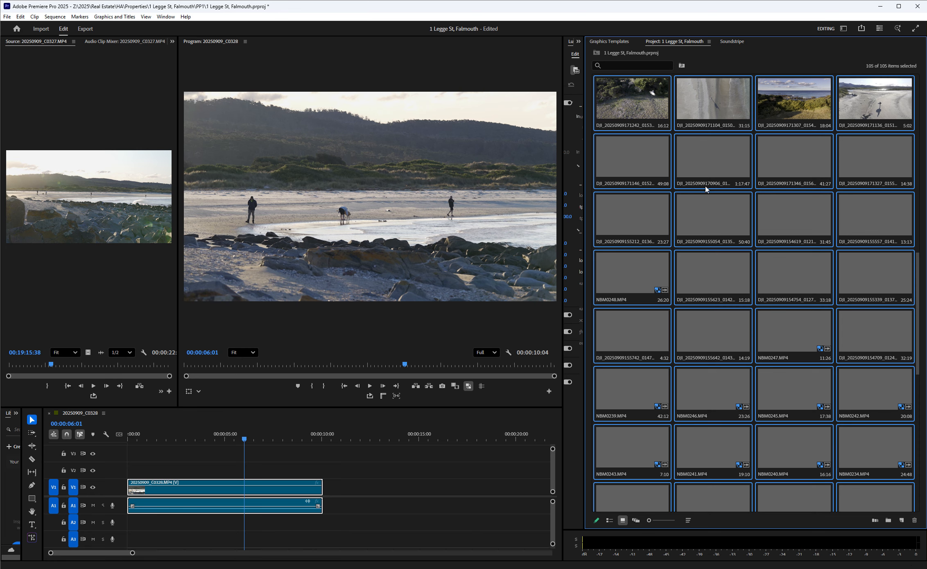
pyautogui.scroll(5, 705, 189)
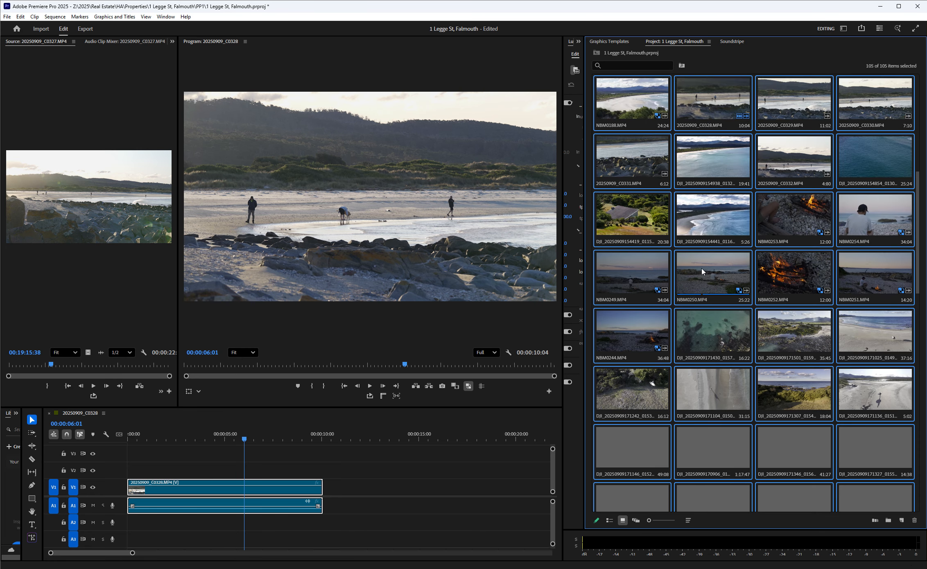
pyautogui.rightClick(698, 287)
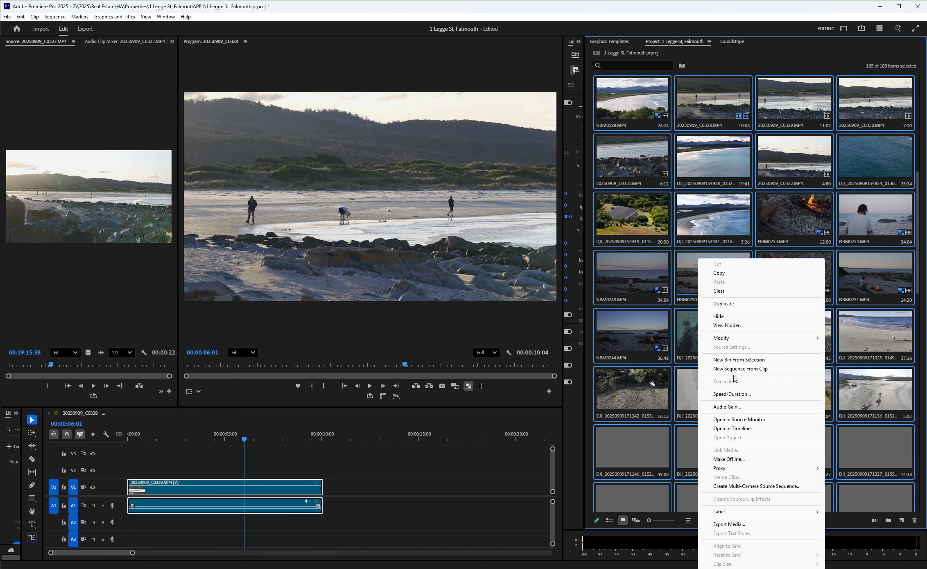
pyautogui.click(729, 394)
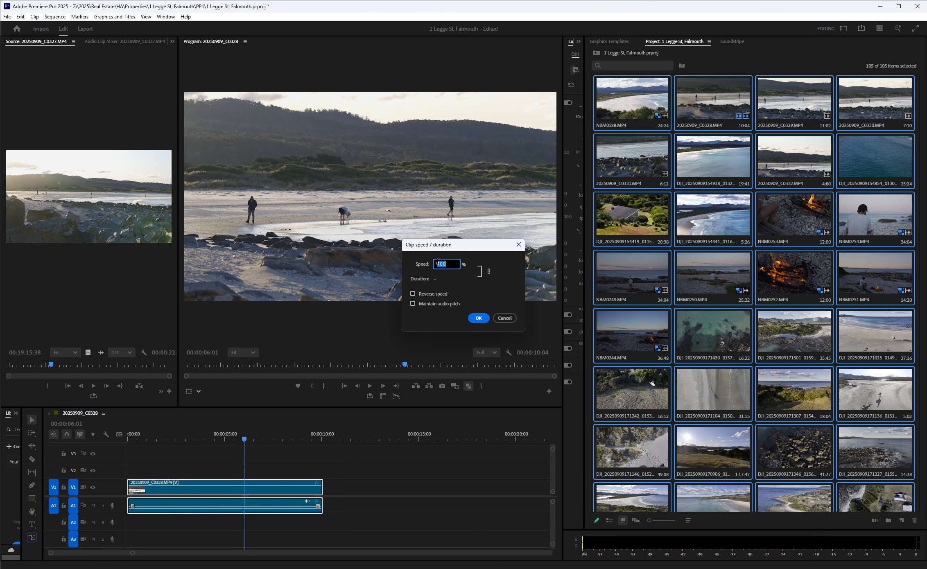
pyautogui.write('50')
pyautogui.click(478, 318)
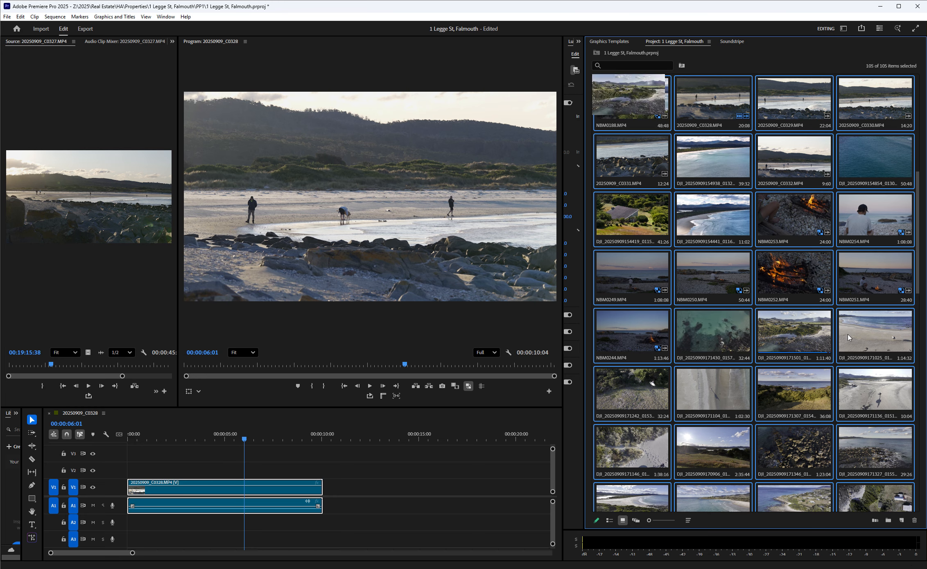
# Load NBM0250.MP4 in the Source Monitor and place it at the start of V1, overwriting the existing clip.
pyautogui.click(702, 275)
pyautogui.doubleClick(702, 274)
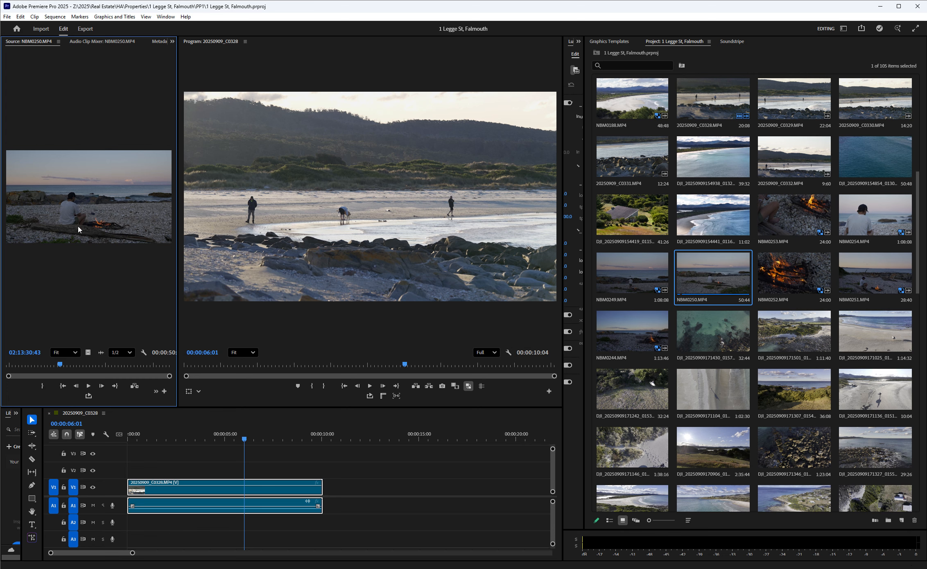
pyautogui.moveTo(77, 228); pyautogui.dragTo(132, 487)
# Play and scrub the slowed NBM0250.MP4 at several points in the sequence to check its playback.
pyautogui.click(173, 432)
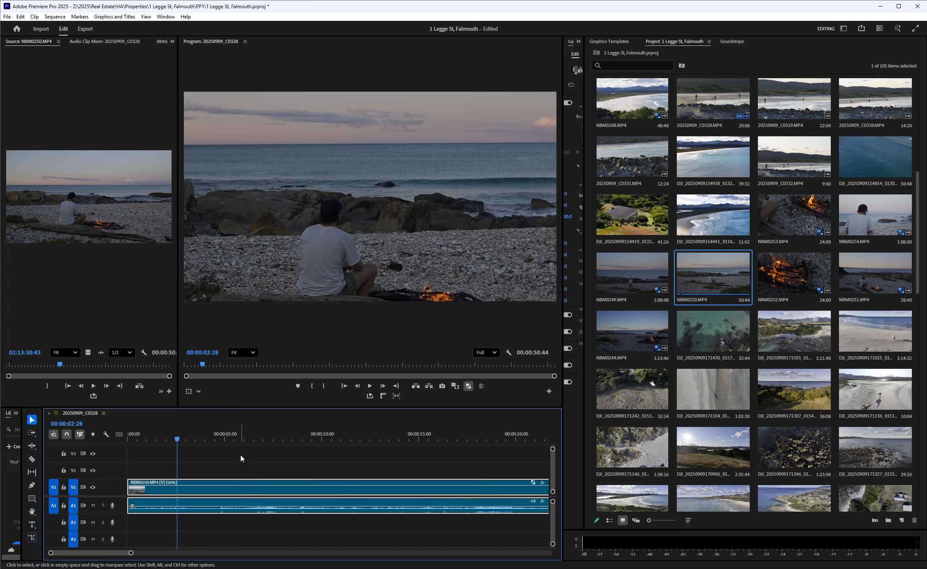
pyautogui.press('space')
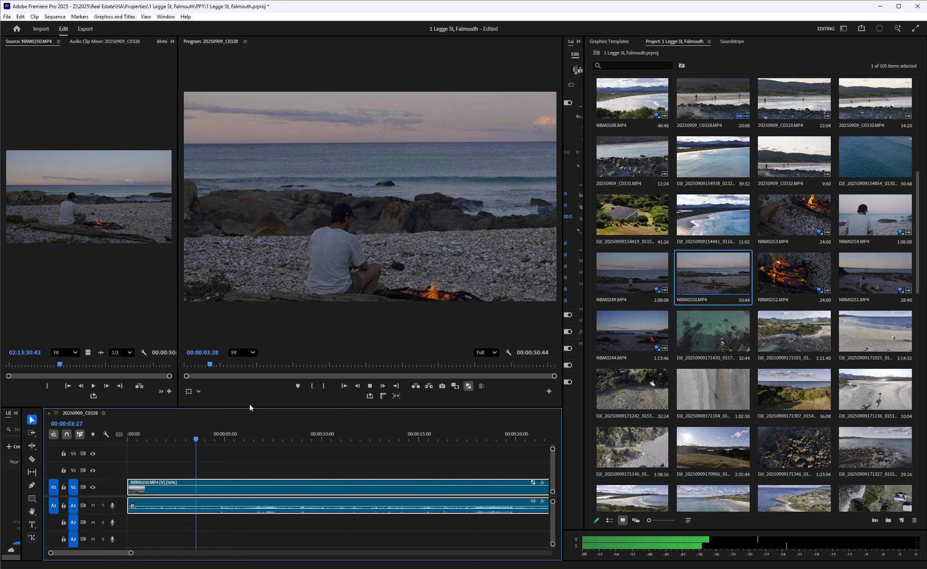
pyautogui.moveTo(215, 365); pyautogui.dragTo(468, 361)
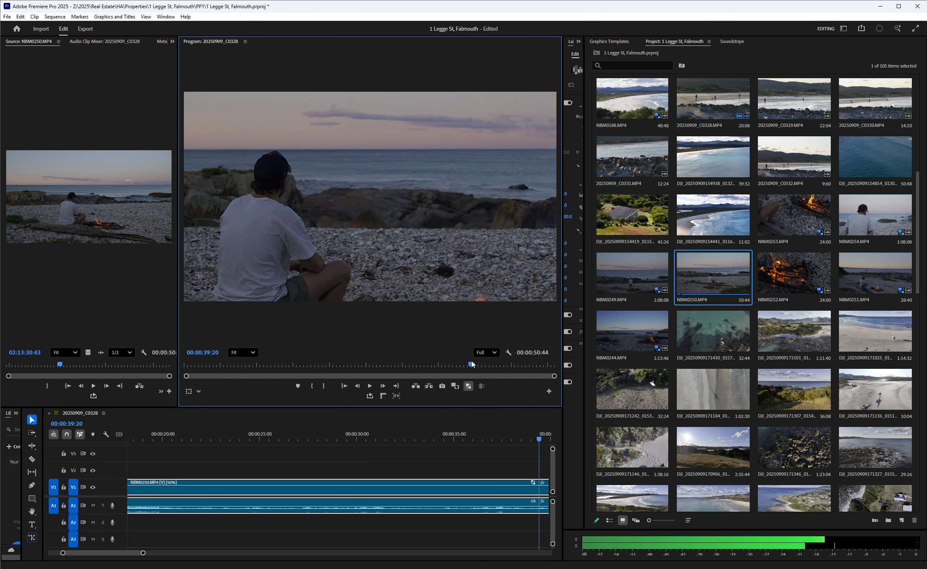
pyautogui.click(375, 437)
pyautogui.scroll(-5, 383, 483)
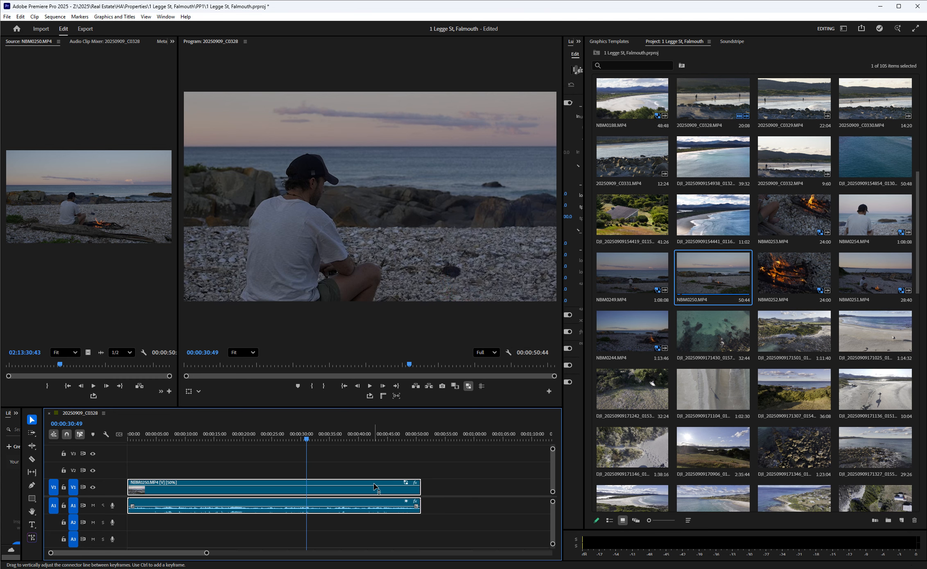
pyautogui.click(340, 436)
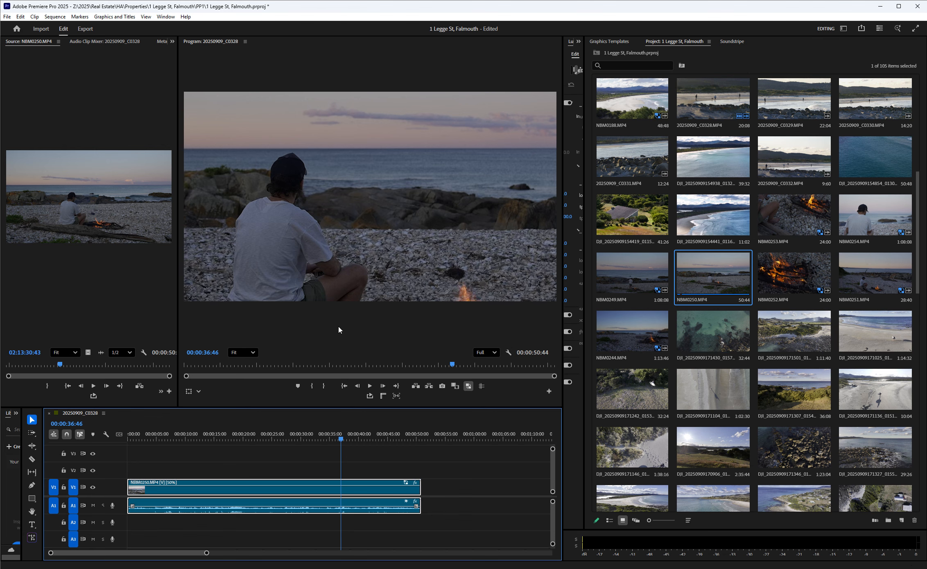
pyautogui.click(170, 437)
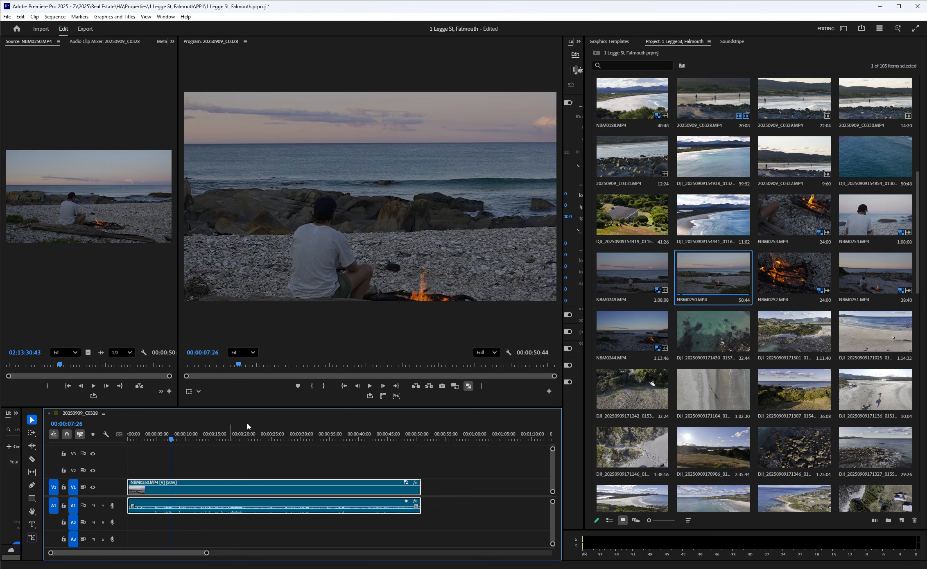
pyautogui.press('space')
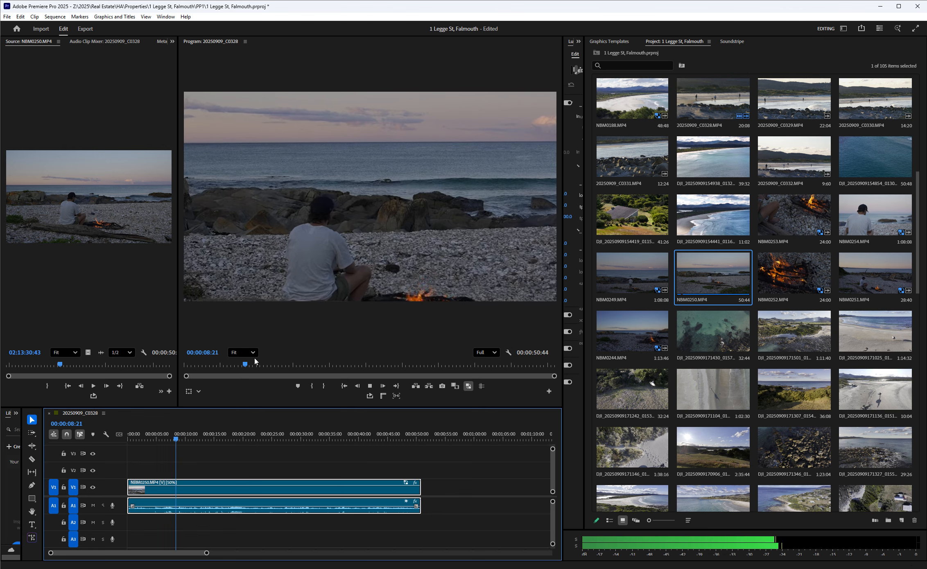
pyautogui.moveTo(254, 365); pyautogui.dragTo(434, 365)
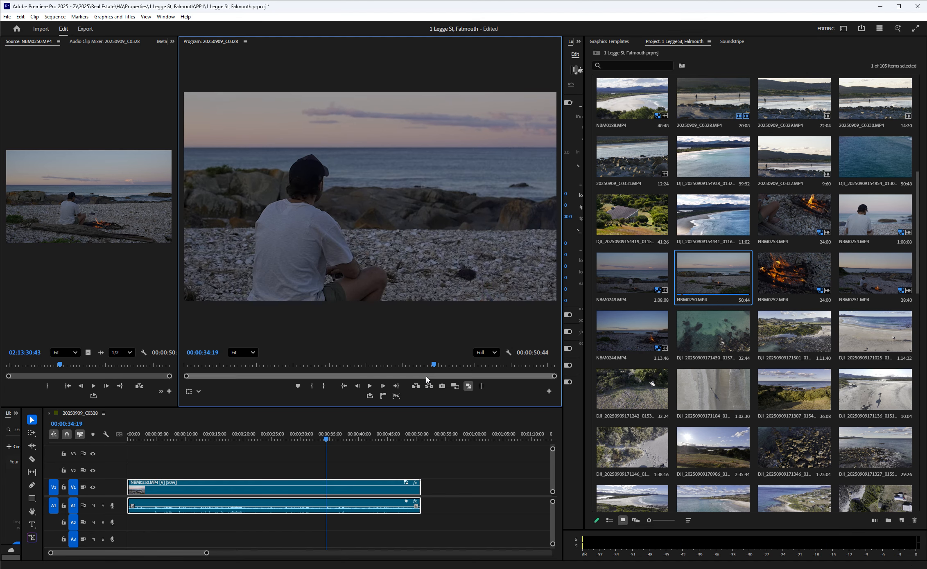